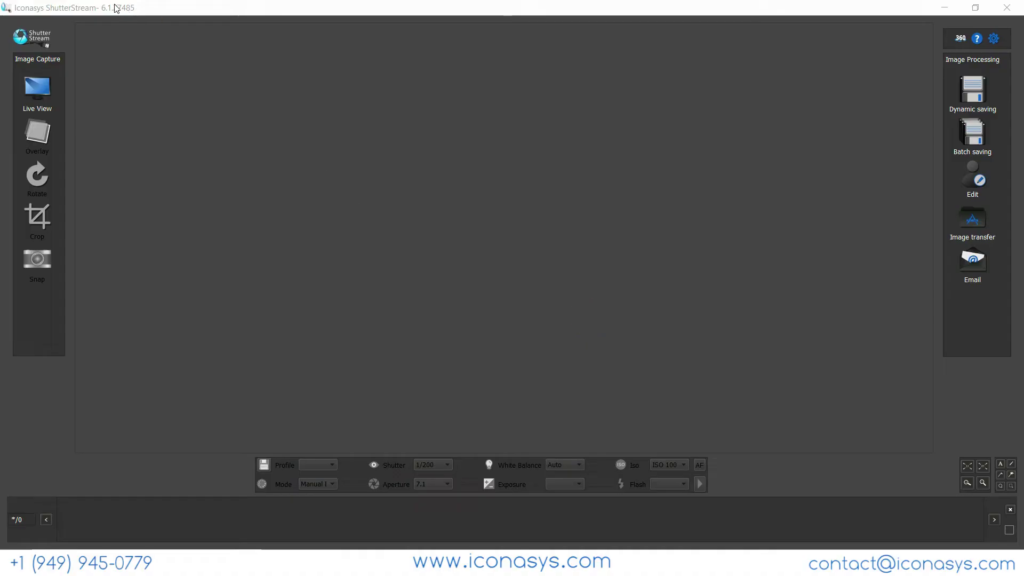
Start the camera's live view and set the white balance to Daylight
{"action": "left_click", "coordinate": [38, 94]}
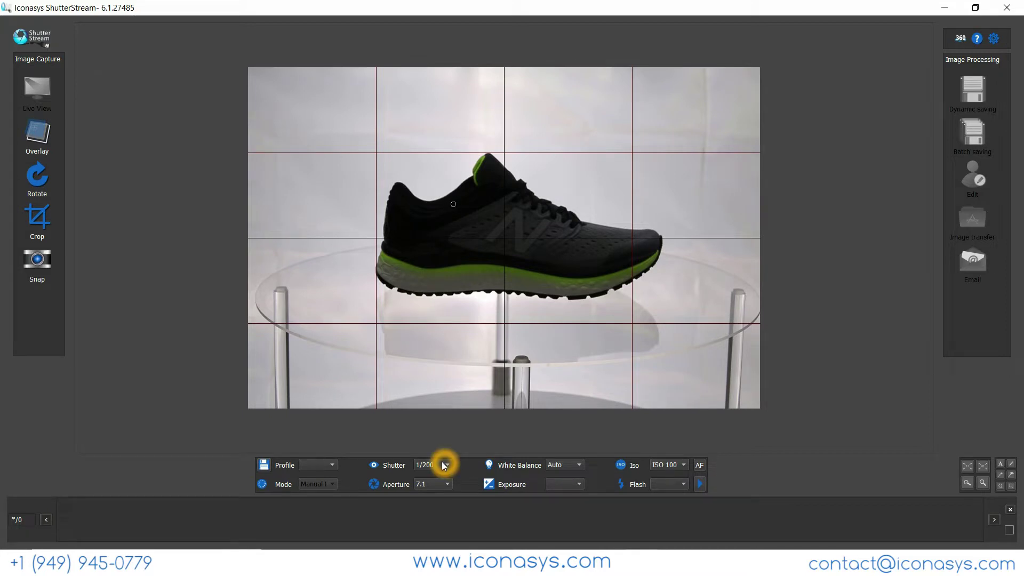
{"action": "left_click", "coordinate": [580, 466]}
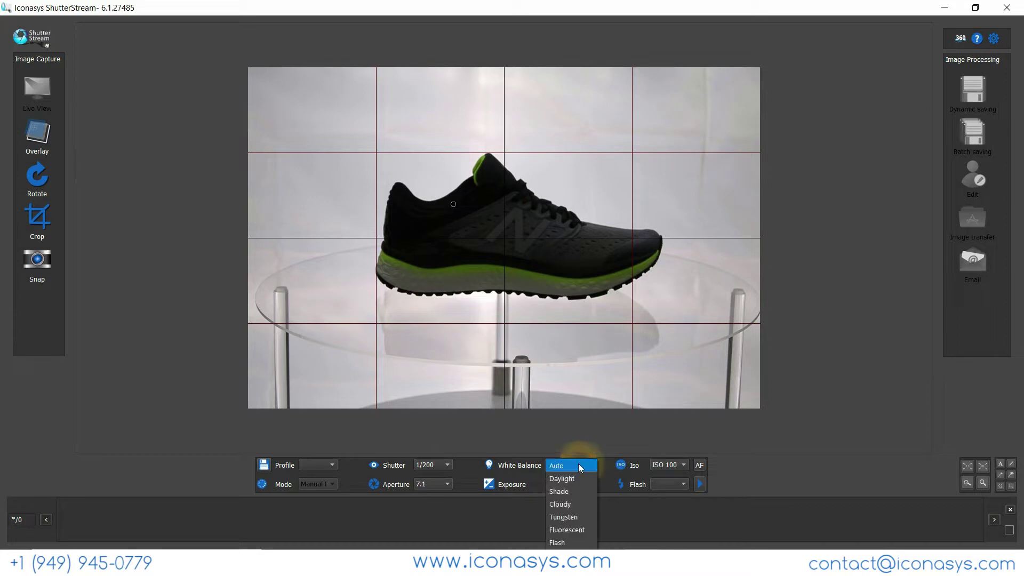
{"action": "left_click", "coordinate": [565, 480]}
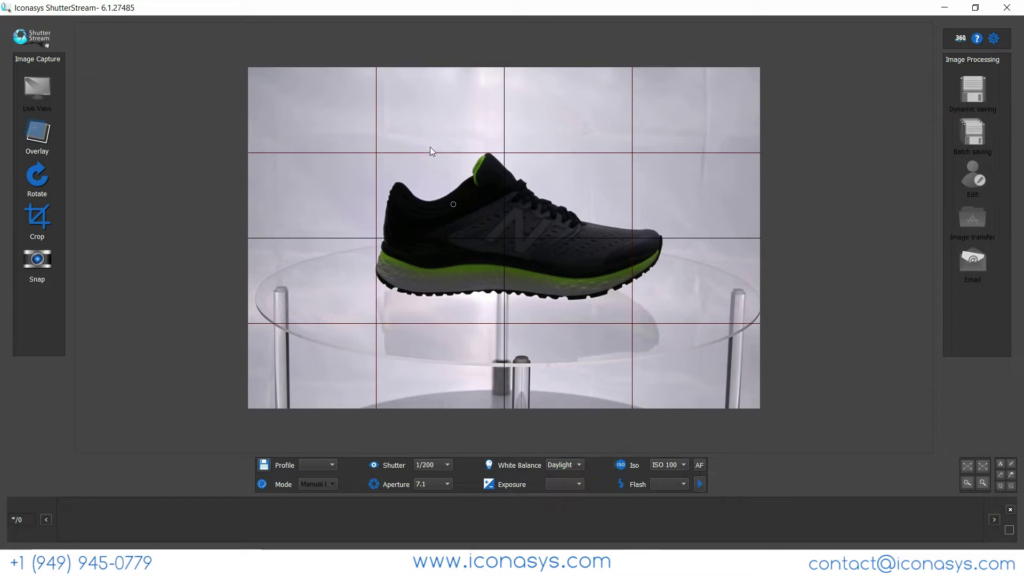
Narrow the camera's aperture, trying 14 first and settling on 18
{"action": "left_click", "coordinate": [371, 455]}
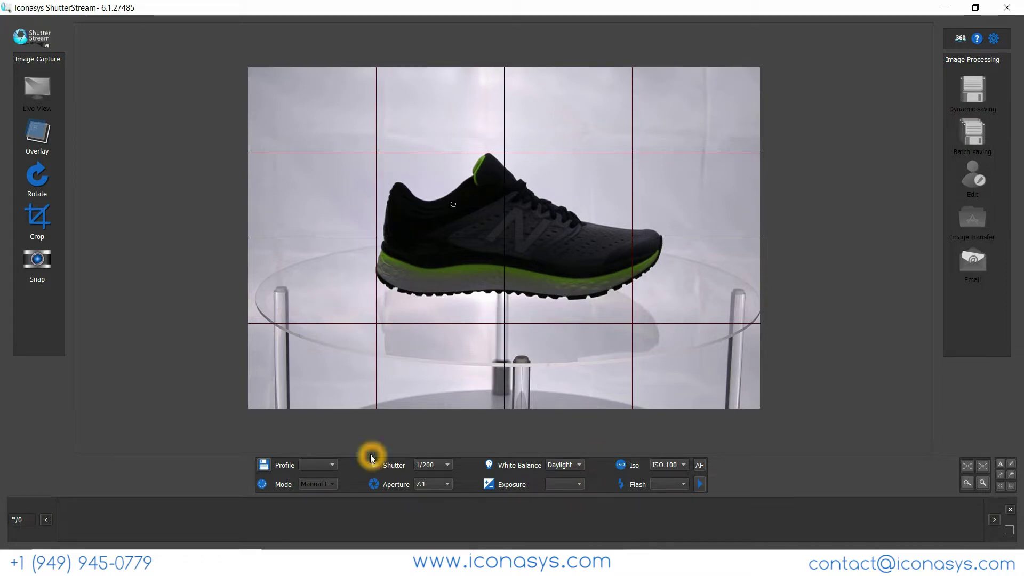
{"action": "left_click", "coordinate": [447, 465]}
{"action": "left_click", "coordinate": [430, 485]}
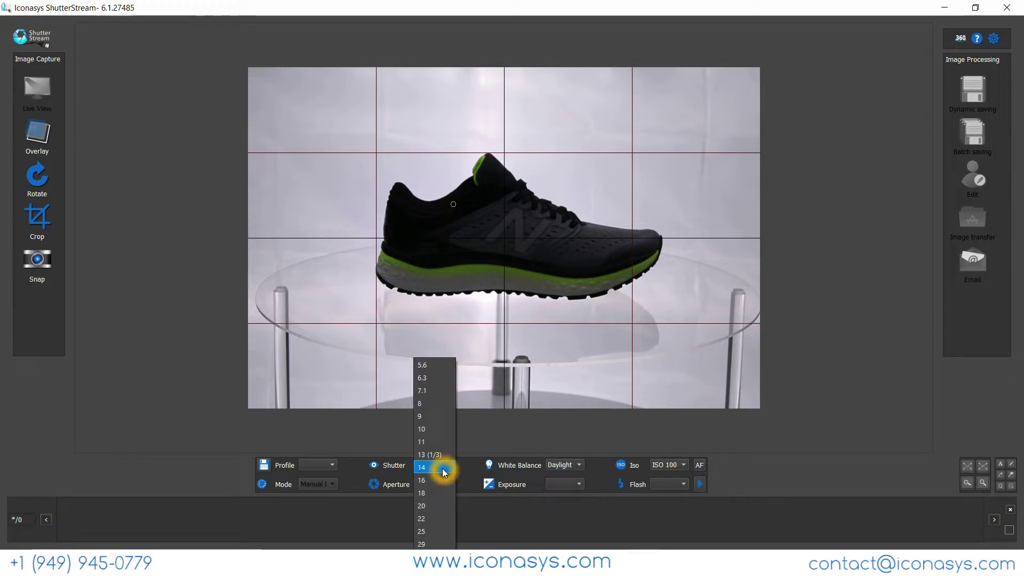
{"action": "left_click", "coordinate": [443, 468]}
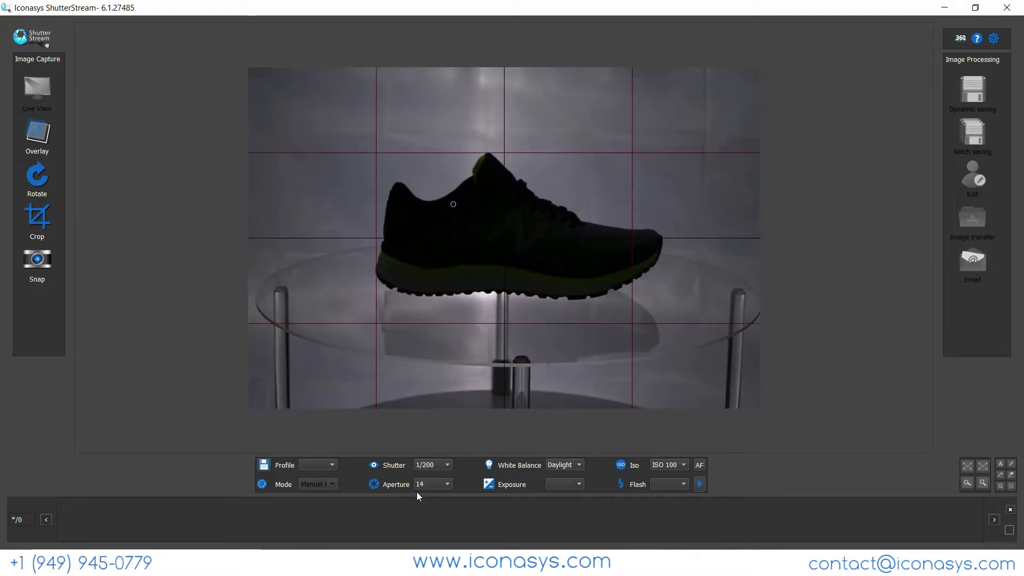
{"action": "left_click", "coordinate": [435, 485]}
{"action": "left_click", "coordinate": [423, 493]}
Brighten the live image by slowing the shutter through 1/20 and 1/6 to 1/5
{"action": "left_click", "coordinate": [451, 468]}
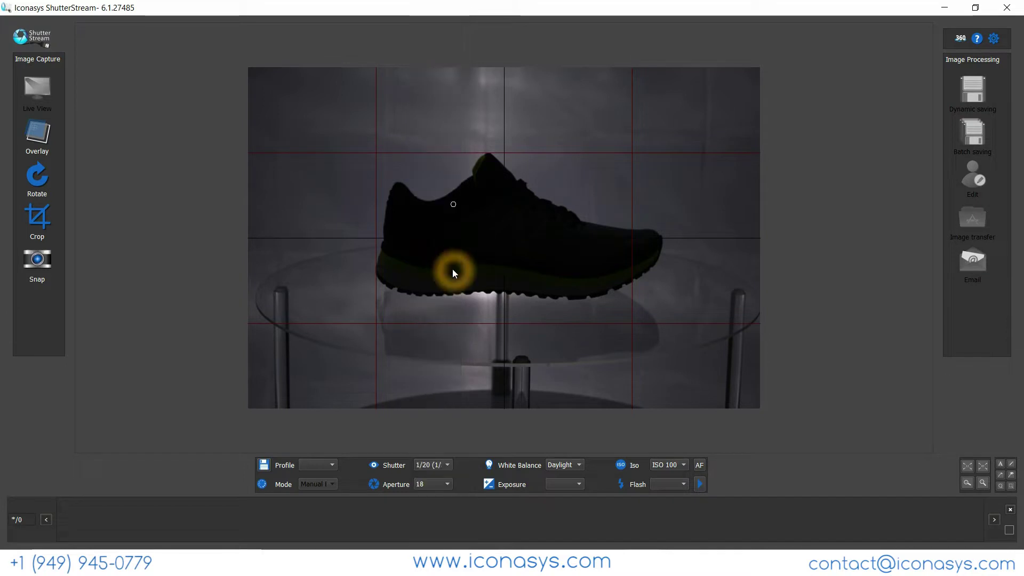
{"action": "left_click", "coordinate": [452, 269]}
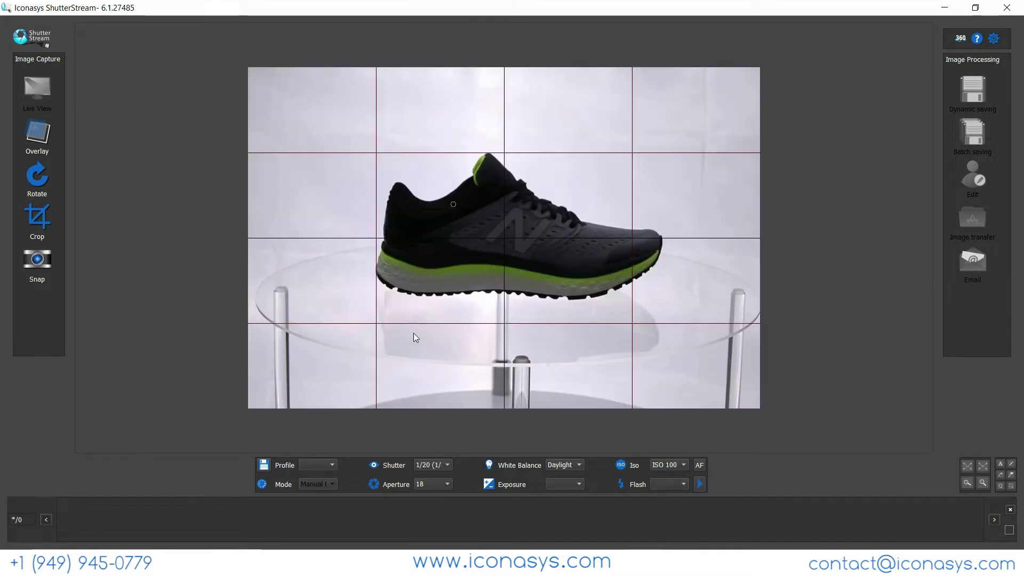
{"action": "left_click", "coordinate": [444, 466]}
{"action": "left_click", "coordinate": [440, 209]}
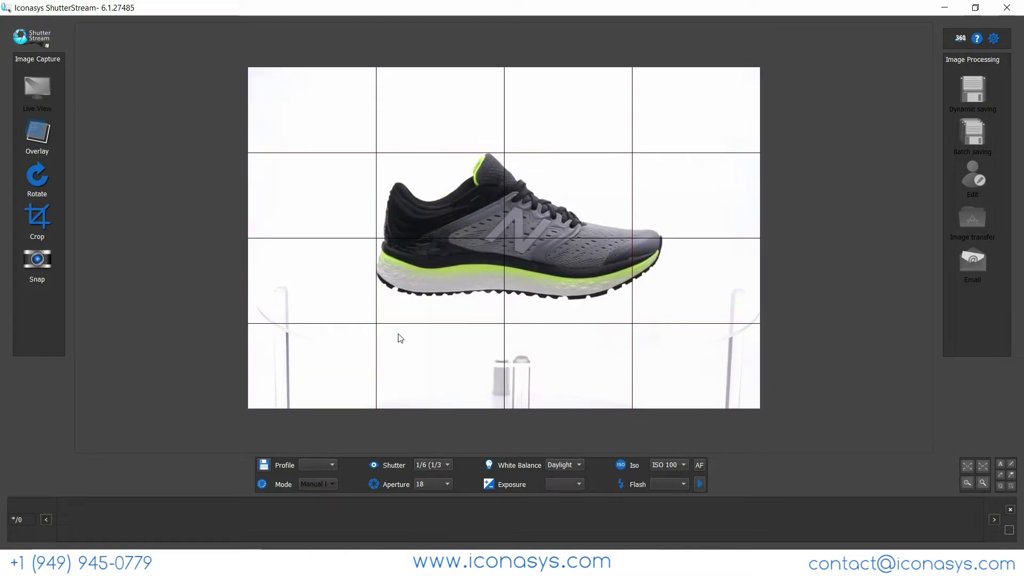
{"action": "left_click", "coordinate": [435, 466]}
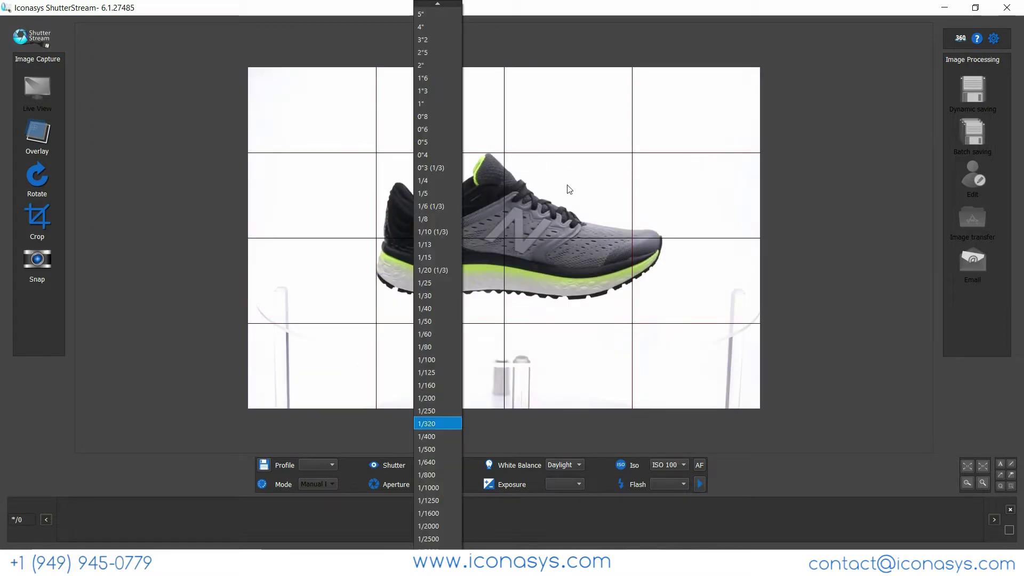
{"action": "left_click", "coordinate": [440, 193]}
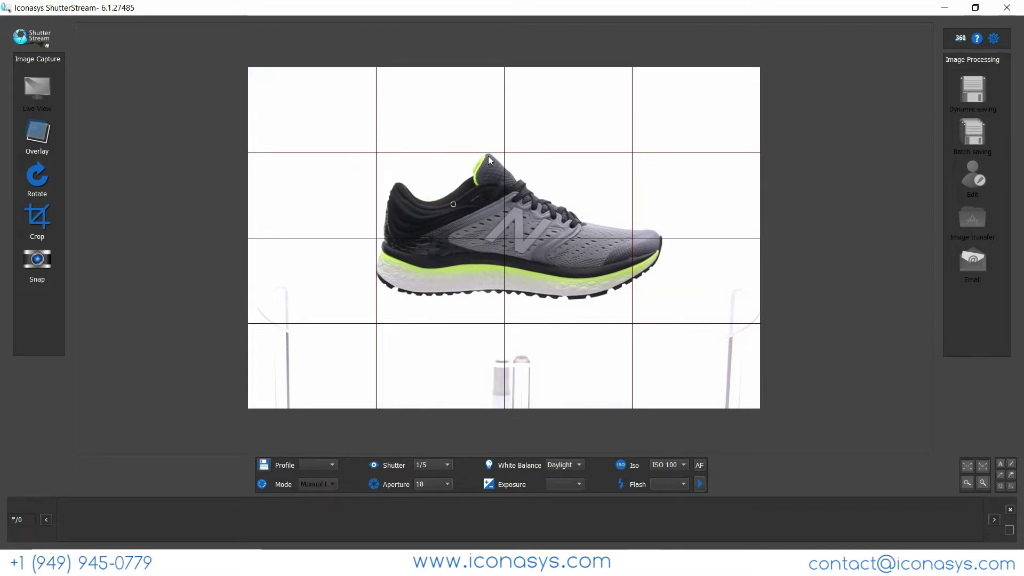
{"action": "left_click", "coordinate": [596, 256]}
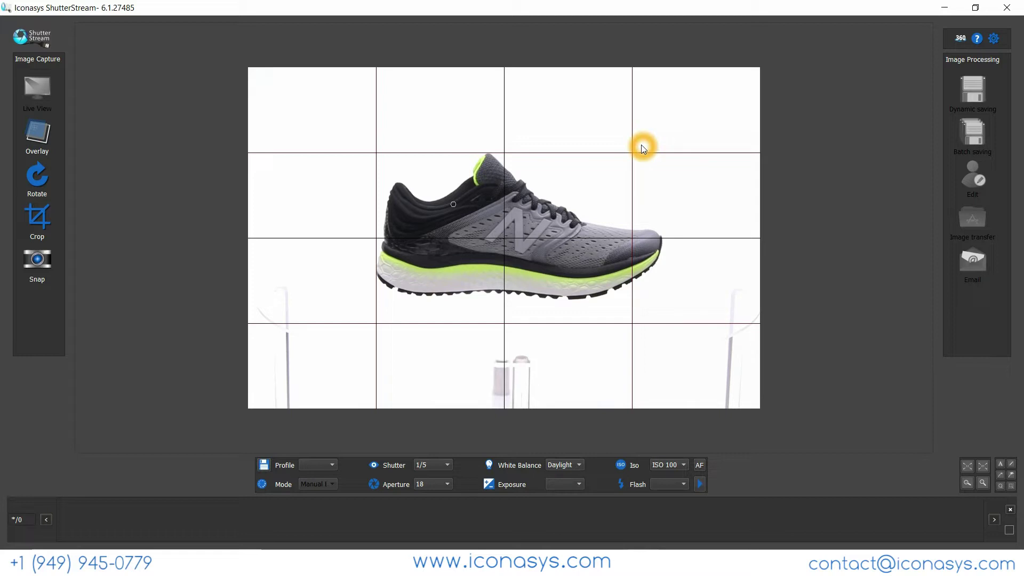
Switch the lens to manual focus, check the shoe's sharpness in a magnified live view, and return to the full frame
{"action": "left_click", "coordinate": [701, 464]}
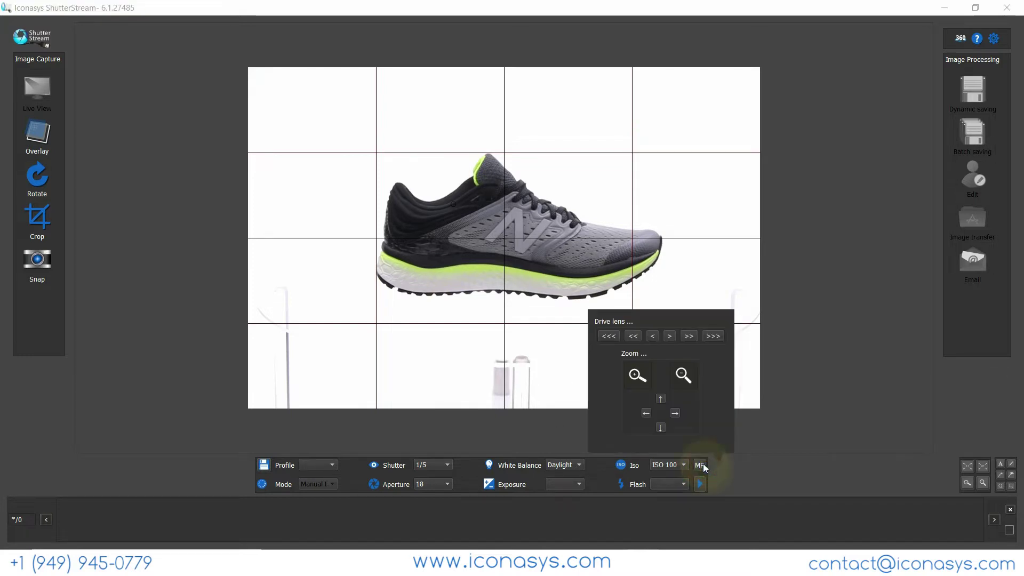
{"action": "left_click", "coordinate": [636, 375]}
{"action": "left_click", "coordinate": [636, 376]}
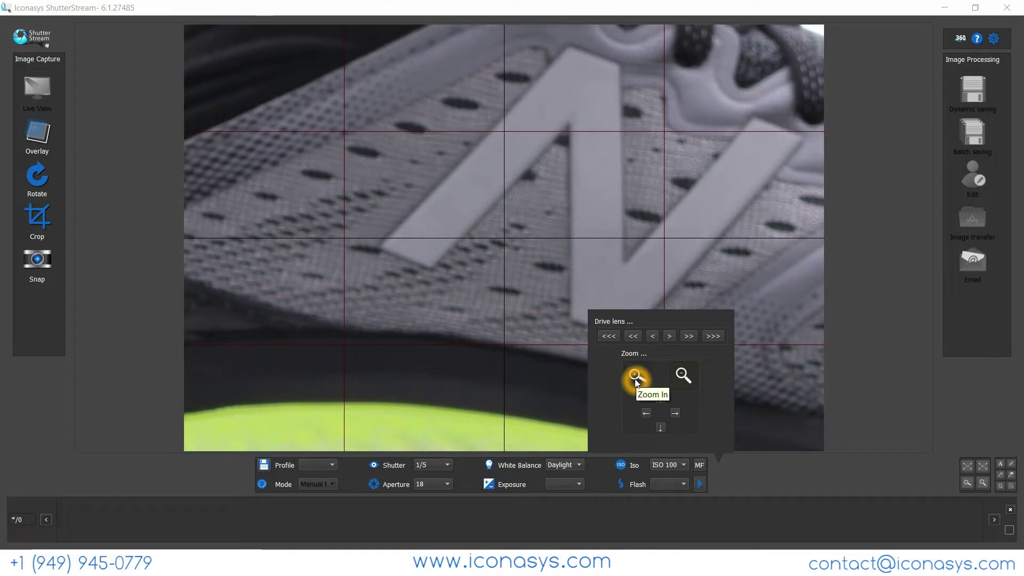
{"action": "left_click", "coordinate": [665, 341]}
{"action": "left_click", "coordinate": [660, 428]}
{"action": "left_click", "coordinate": [660, 429]}
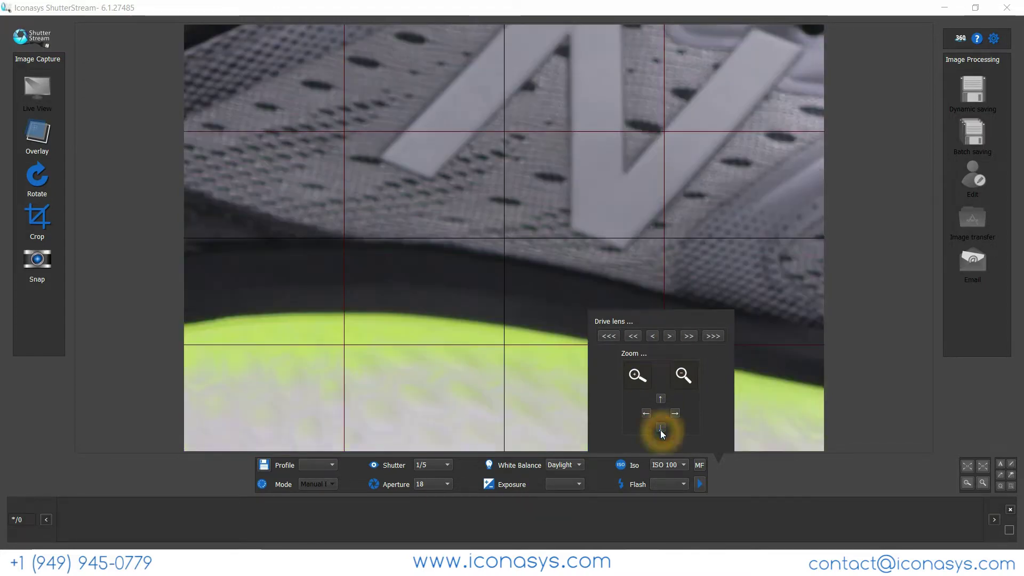
{"action": "left_click", "coordinate": [684, 376]}
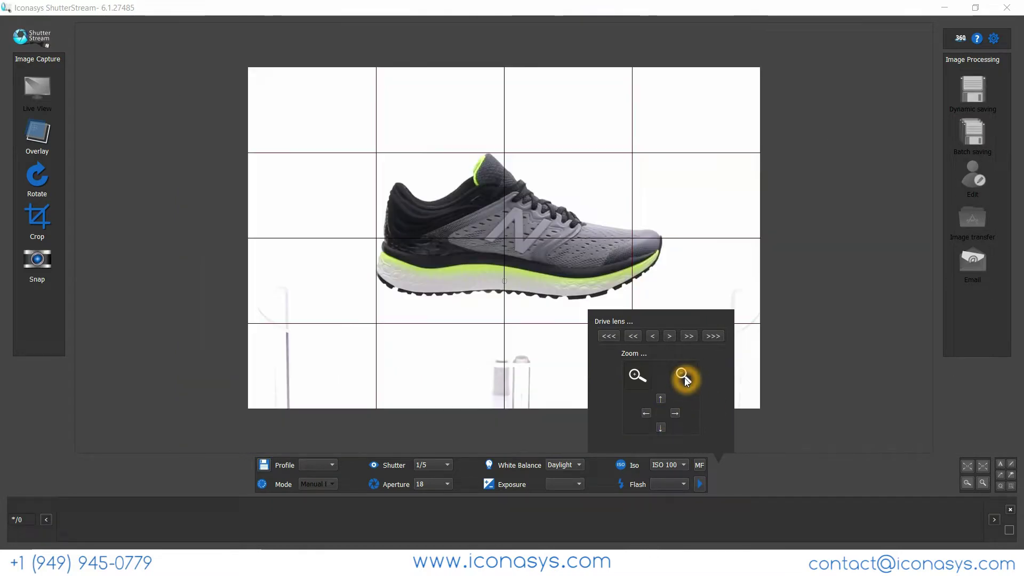
{"action": "left_click", "coordinate": [620, 257]}
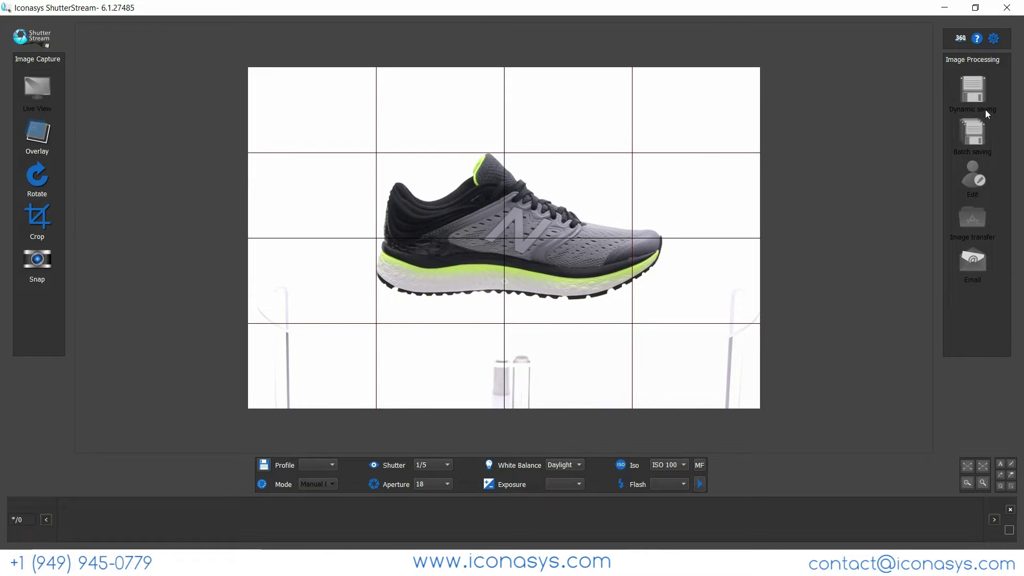
Open the 360 rotation settings and enlarge the dialog to show all the turntable options
{"action": "left_click", "coordinate": [964, 41]}
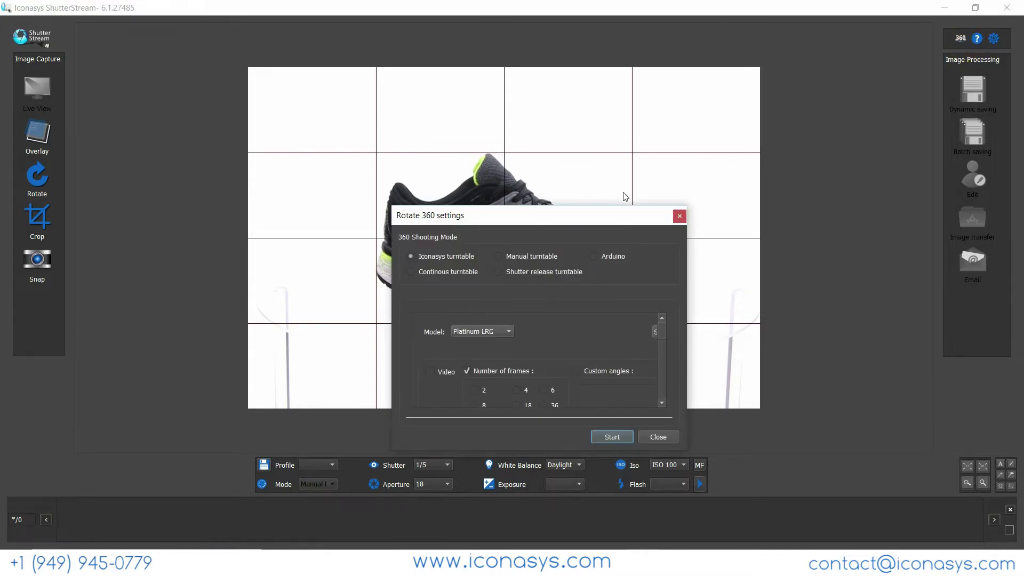
{"action": "left_click_drag", "start_coordinate": [596, 218], "coordinate": [866, 13]}
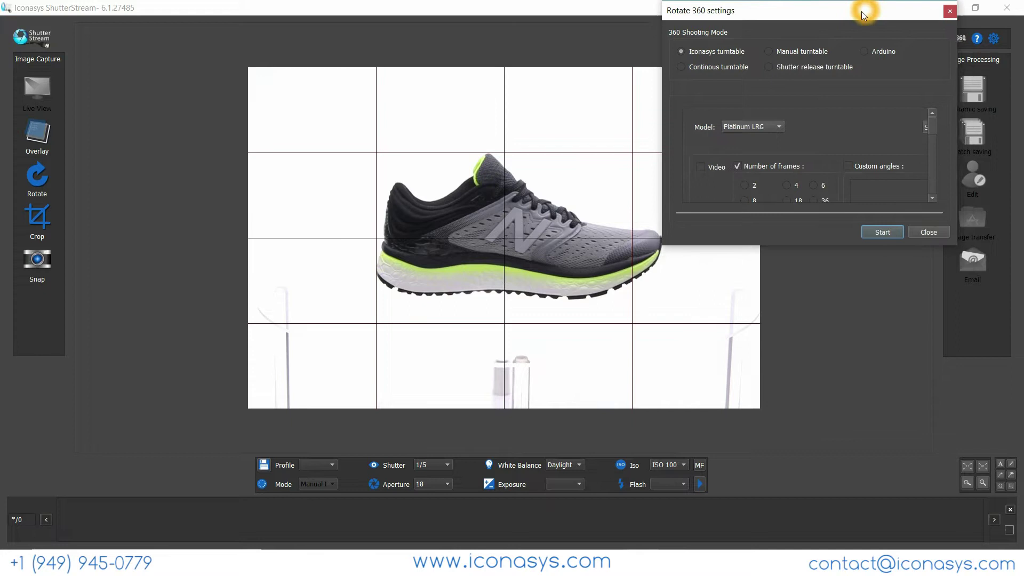
{"action": "left_click", "coordinate": [953, 241]}
{"action": "left_click_drag", "start_coordinate": [957, 227], "coordinate": [1016, 229]}
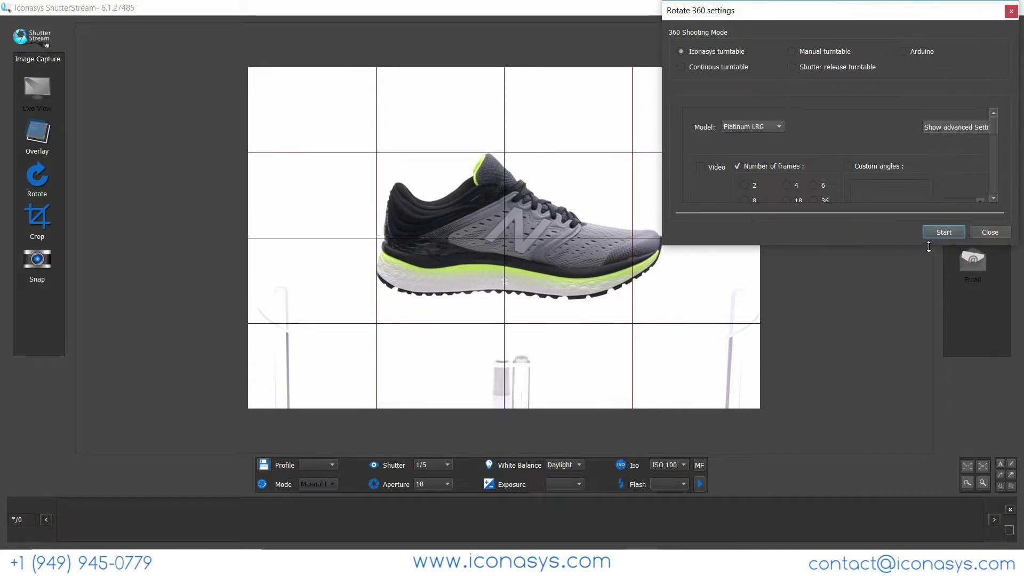
{"action": "left_click_drag", "start_coordinate": [913, 246], "coordinate": [767, 566]}
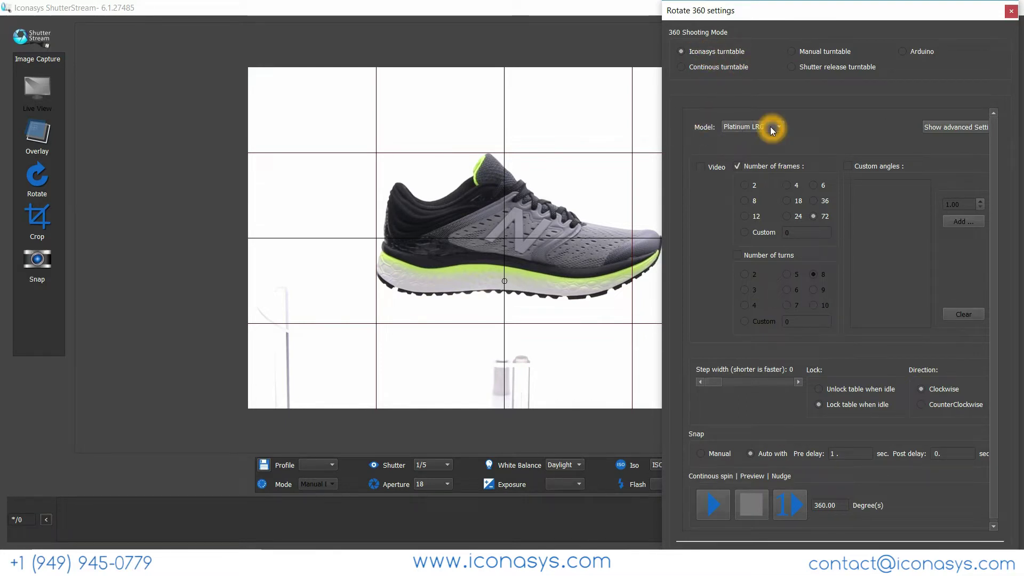
Try a custom count of 500 frames and return the number of frames to 72
{"action": "left_click", "coordinate": [719, 290]}
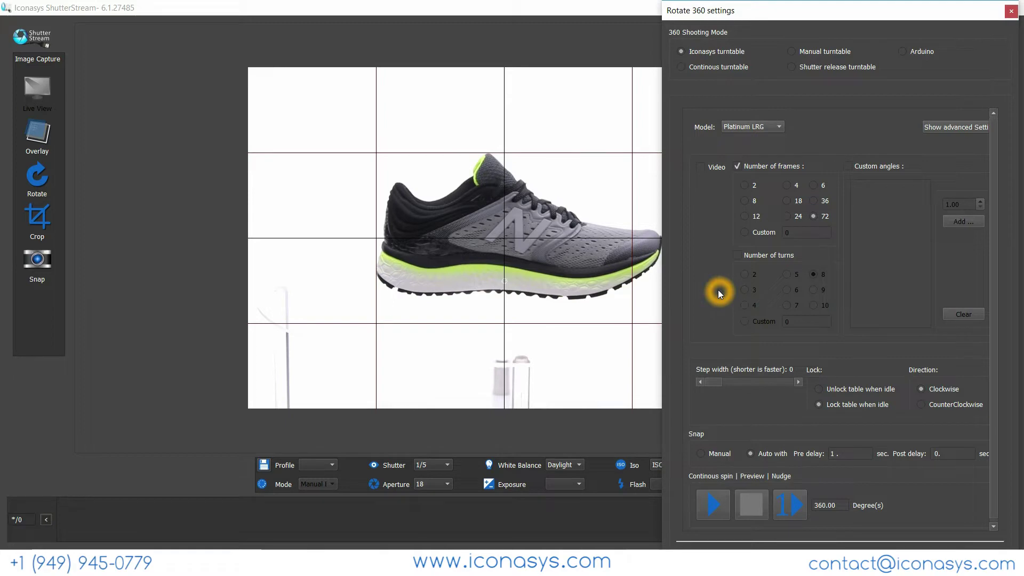
{"action": "left_click", "coordinate": [737, 167]}
{"action": "left_click", "coordinate": [700, 168]}
{"action": "left_click", "coordinate": [821, 220]}
{"action": "left_click", "coordinate": [746, 233]}
{"action": "double_click", "coordinate": [800, 232]}
{"action": "type", "text": "500"}
{"action": "key", "text": "BackSpace"}
{"action": "key", "text": "BackSpace"}
{"action": "key", "text": "BackSpace"}
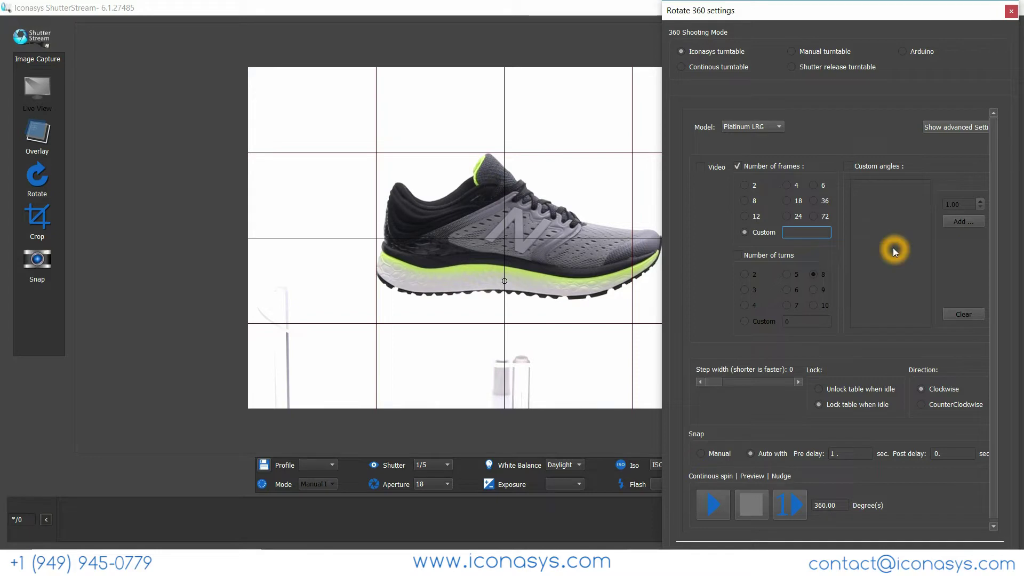
{"action": "type", "text": "3"}
{"action": "key", "text": "BackSpace"}
{"action": "left_click", "coordinate": [783, 267]}
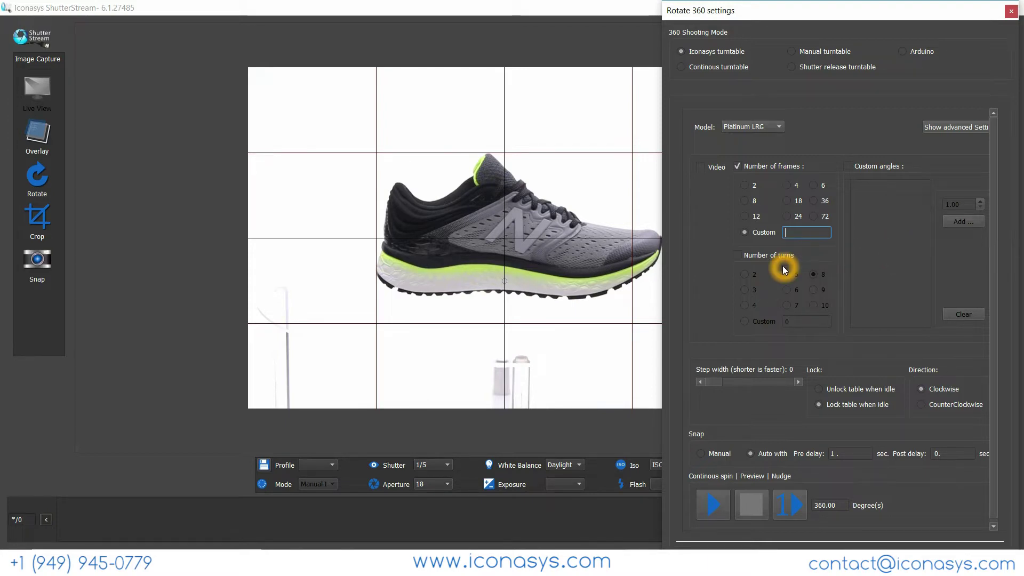
{"action": "left_click", "coordinate": [820, 205]}
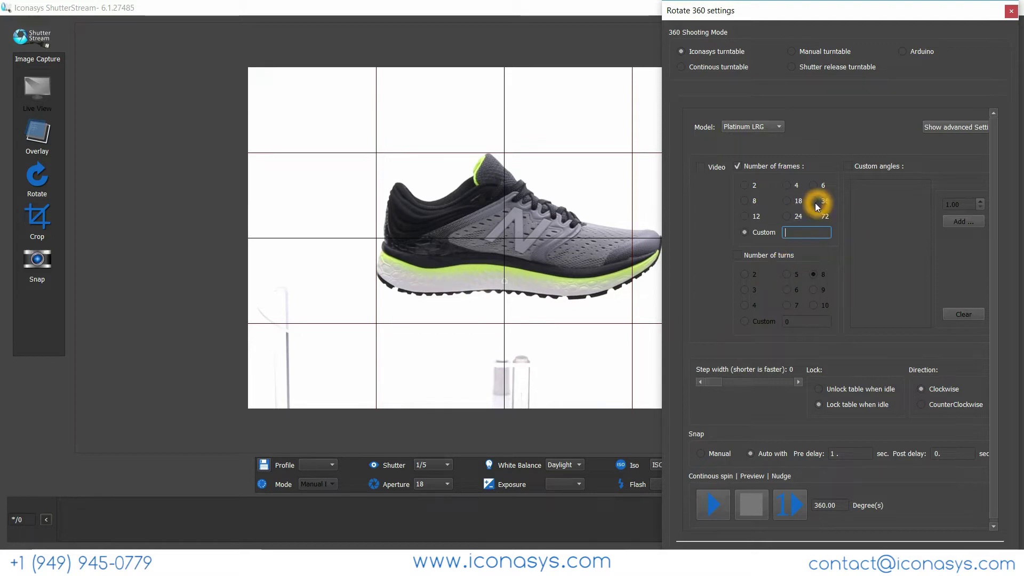
{"action": "left_click", "coordinate": [814, 217]}
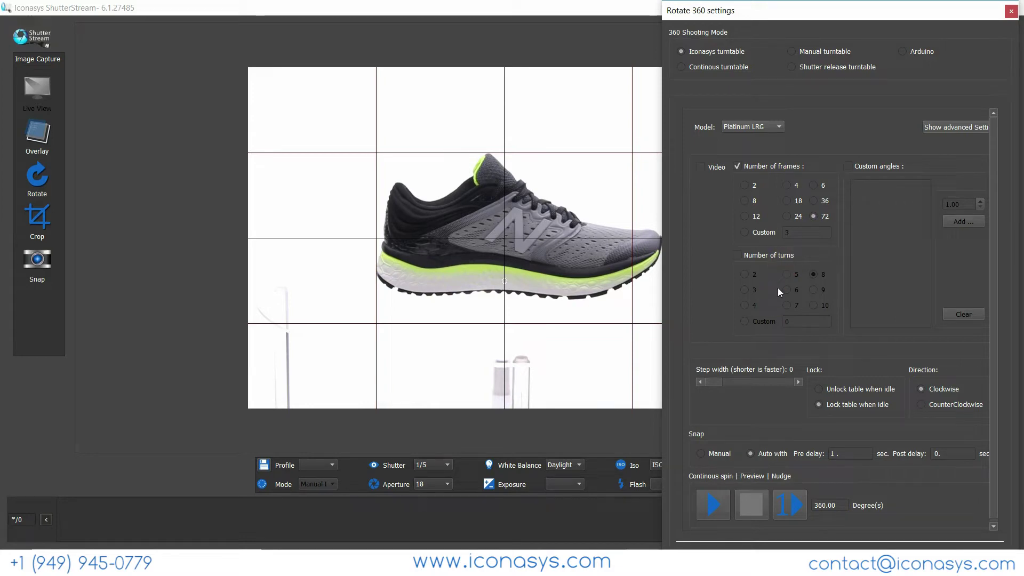
Test the turntable's continuous spin at step width 0, stopping it after each run
{"action": "left_click", "coordinate": [816, 272]}
{"action": "scroll", "coordinate": [815, 317], "scroll_direction": "down", "scroll_amount": 1}
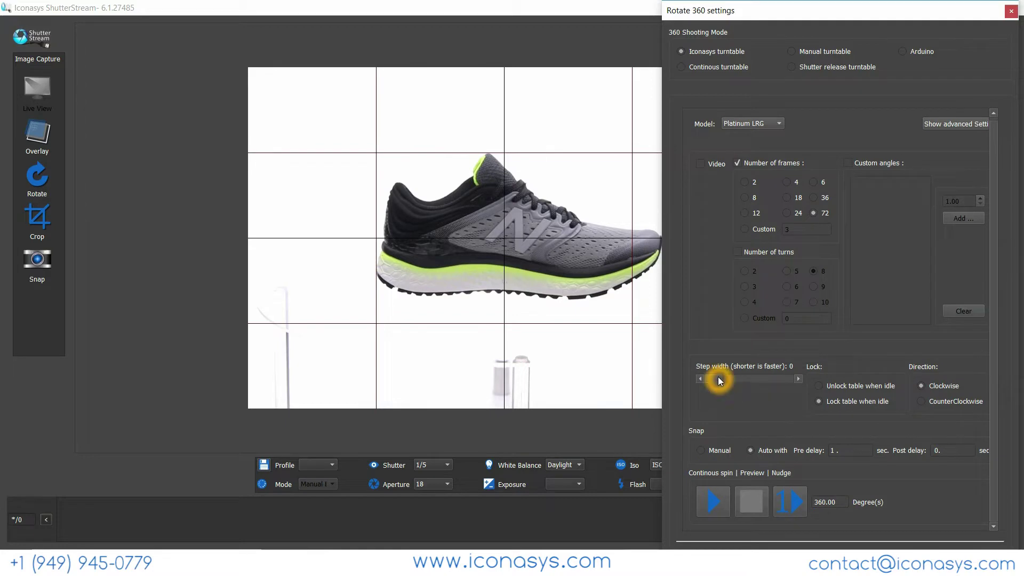
{"action": "left_click_drag", "start_coordinate": [713, 377], "coordinate": [741, 377]}
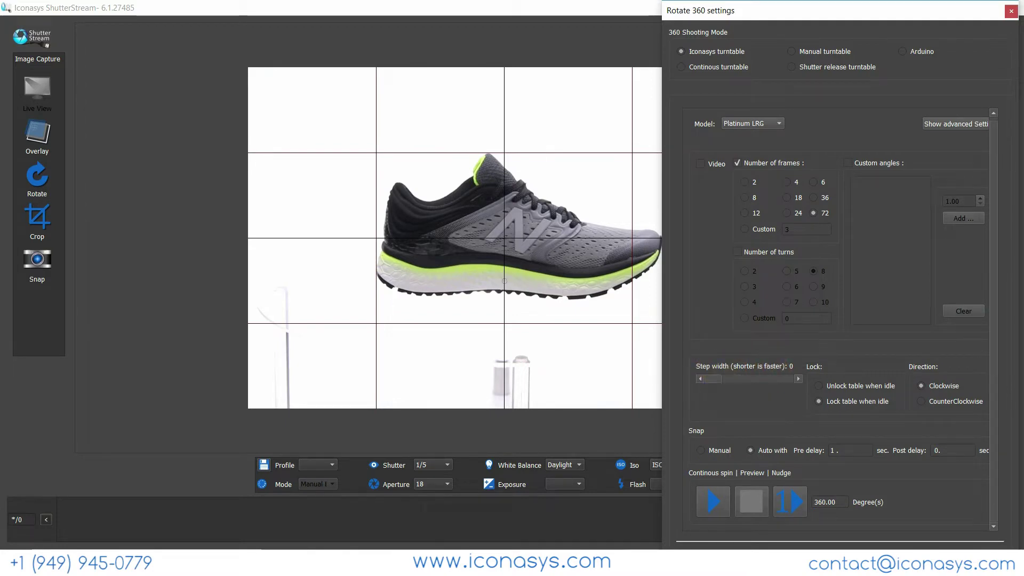
{"action": "left_click", "coordinate": [718, 504]}
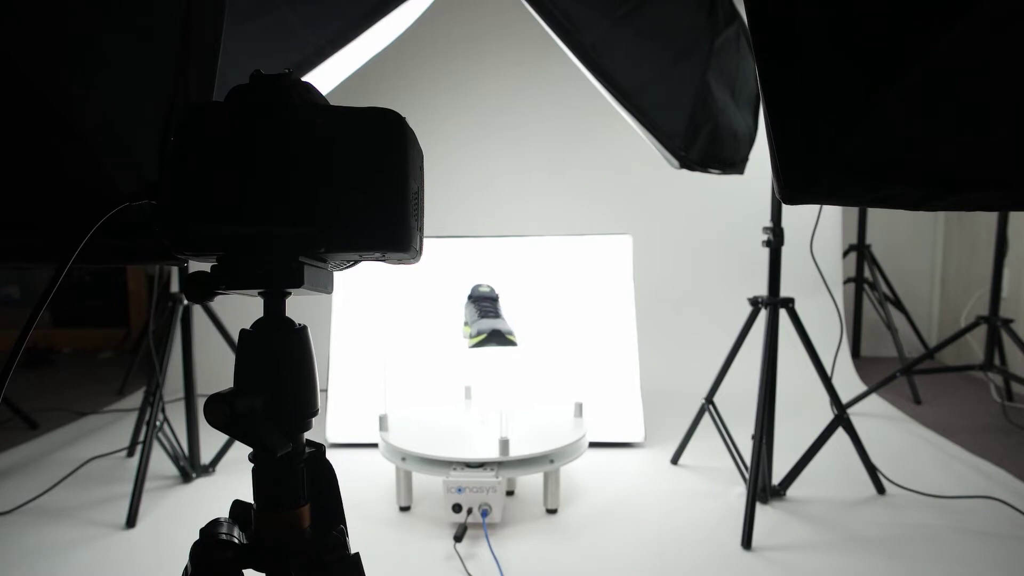
{"action": "left_click", "coordinate": [799, 504]}
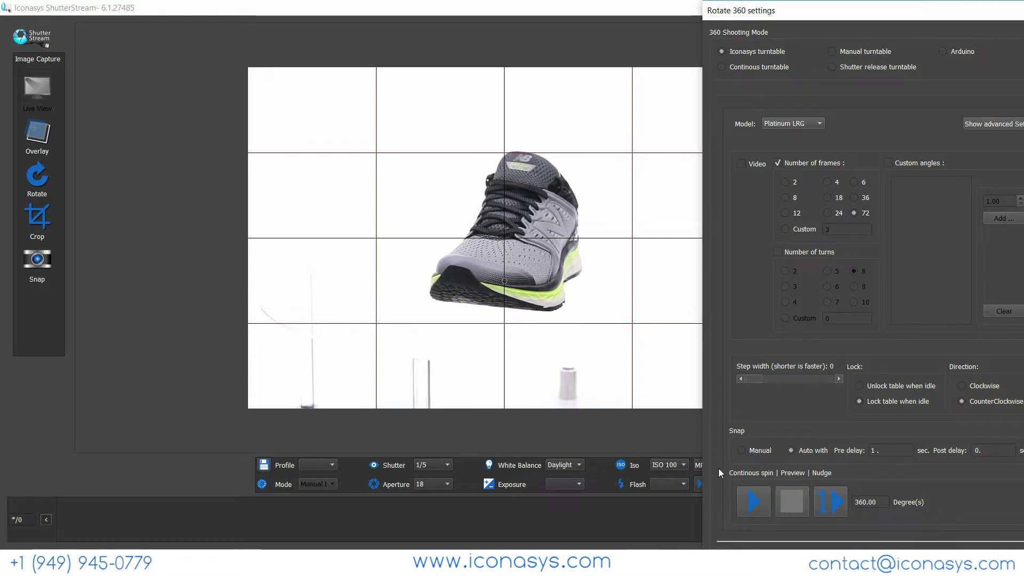
{"action": "left_click", "coordinate": [751, 498]}
{"action": "left_click", "coordinate": [790, 503]}
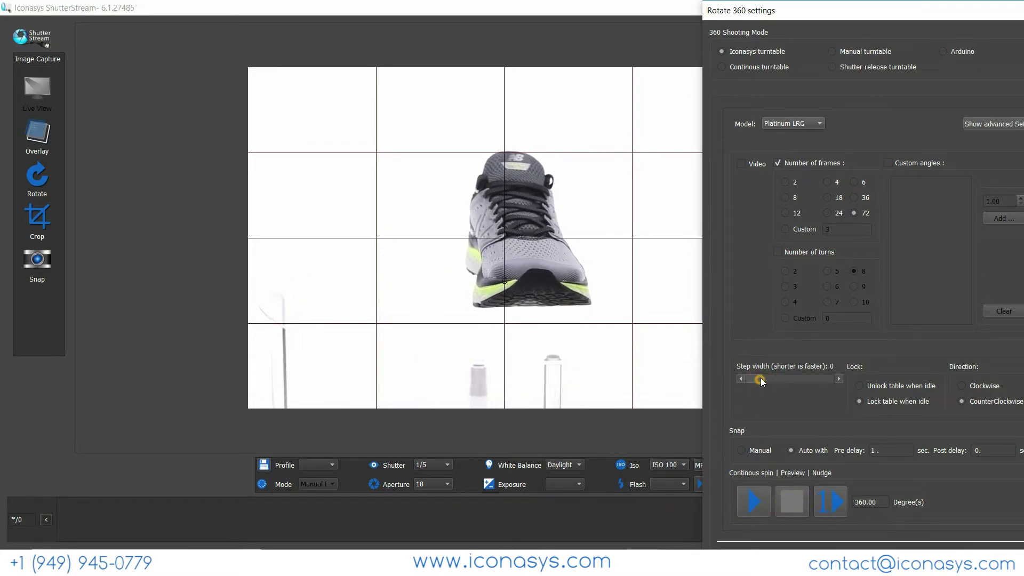
Set the turntable's step width to 3 and briefly test the continuous spin
{"action": "left_click_drag", "start_coordinate": [775, 383], "coordinate": [786, 380]}
{"action": "left_click", "coordinate": [752, 501]}
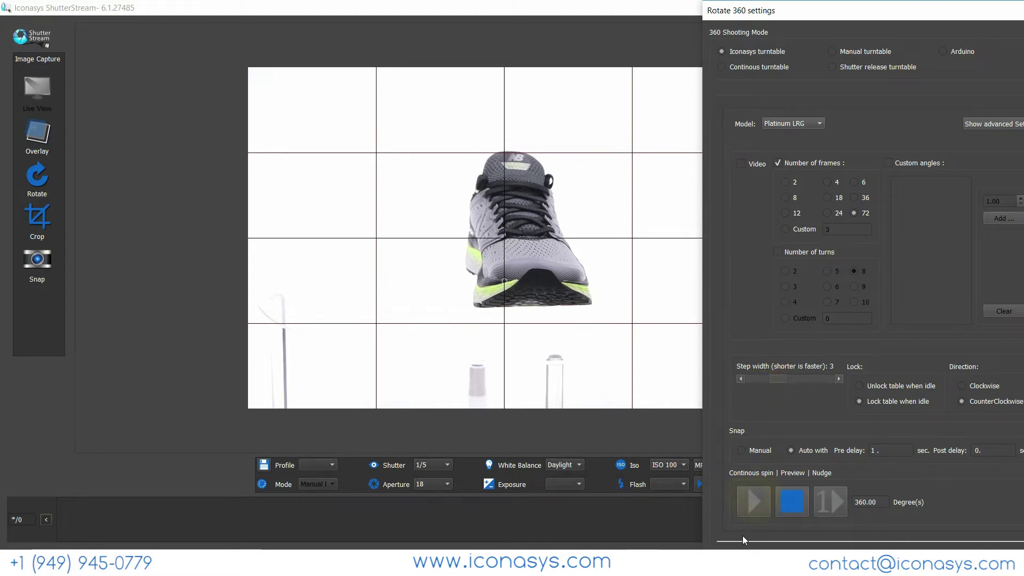
{"action": "left_click", "coordinate": [795, 499]}
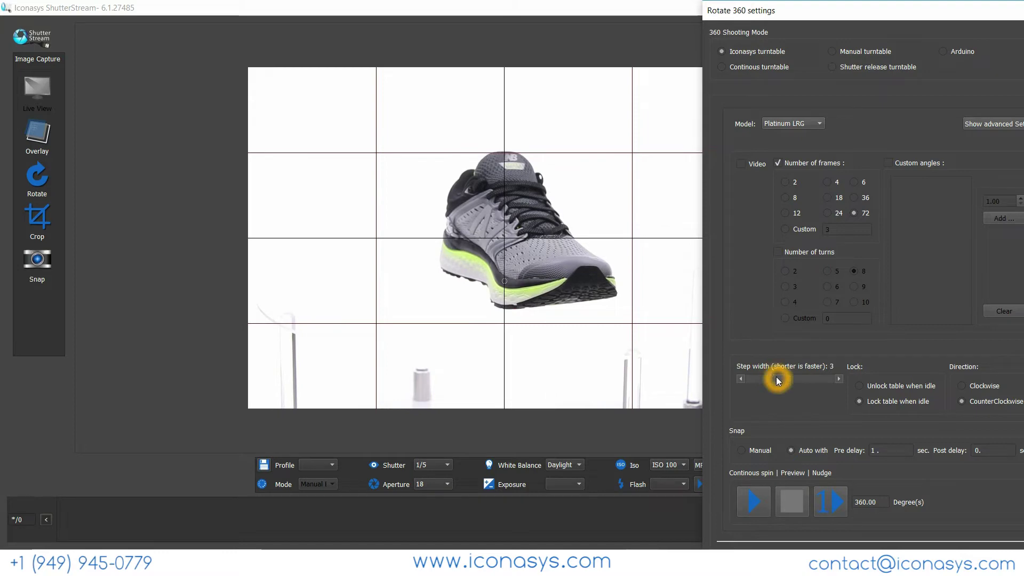
Set the turntable's step width to 6 and briefly test the continuous spin
{"action": "left_click_drag", "start_coordinate": [798, 381], "coordinate": [803, 382]}
{"action": "left_click", "coordinate": [752, 500]}
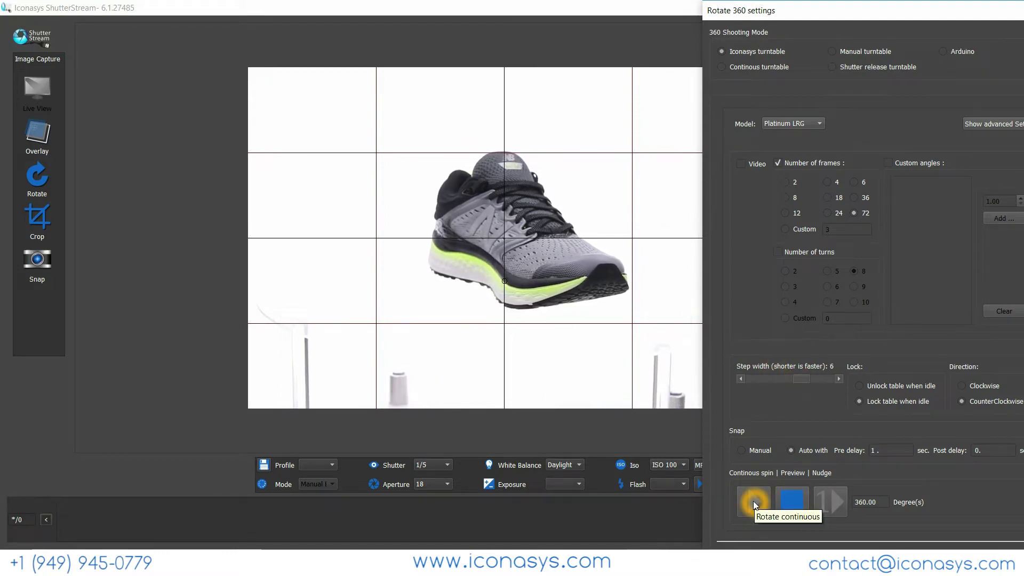
{"action": "left_click", "coordinate": [792, 502]}
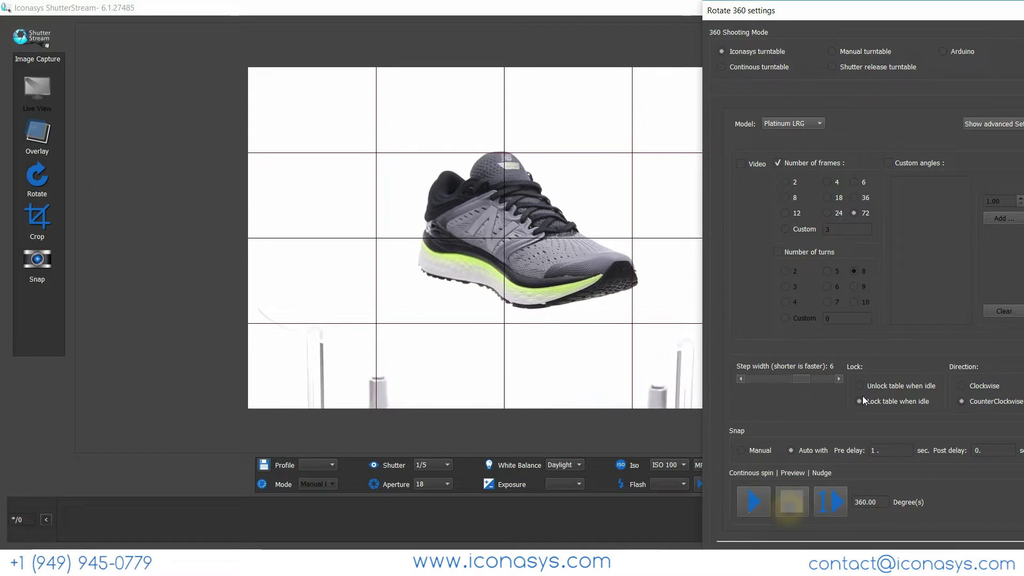
Test the turntable's continuous spin at step width 1, stop it, and set the step width to 0
{"action": "left_click_drag", "start_coordinate": [798, 378], "coordinate": [761, 378]}
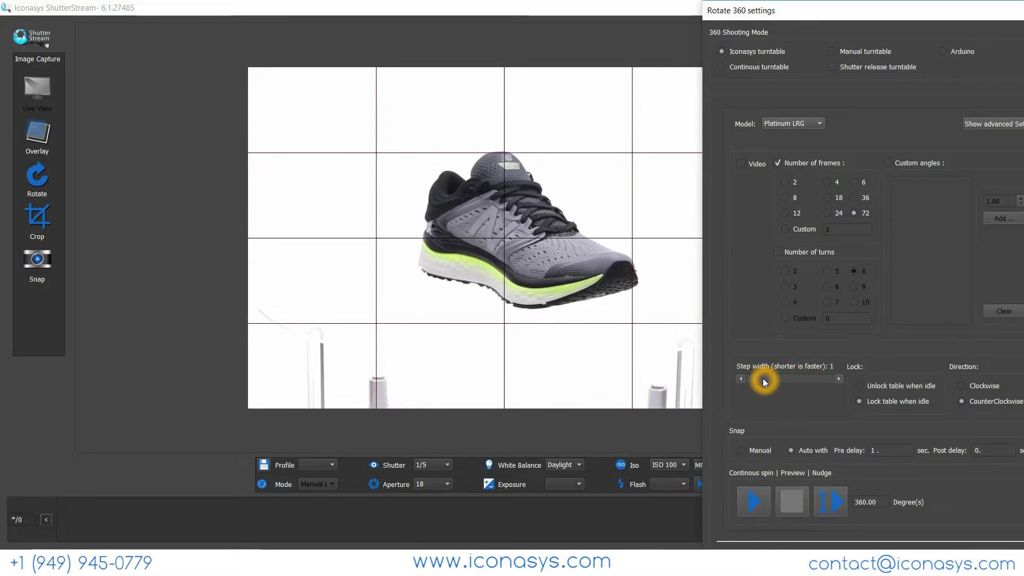
{"action": "left_click", "coordinate": [750, 505]}
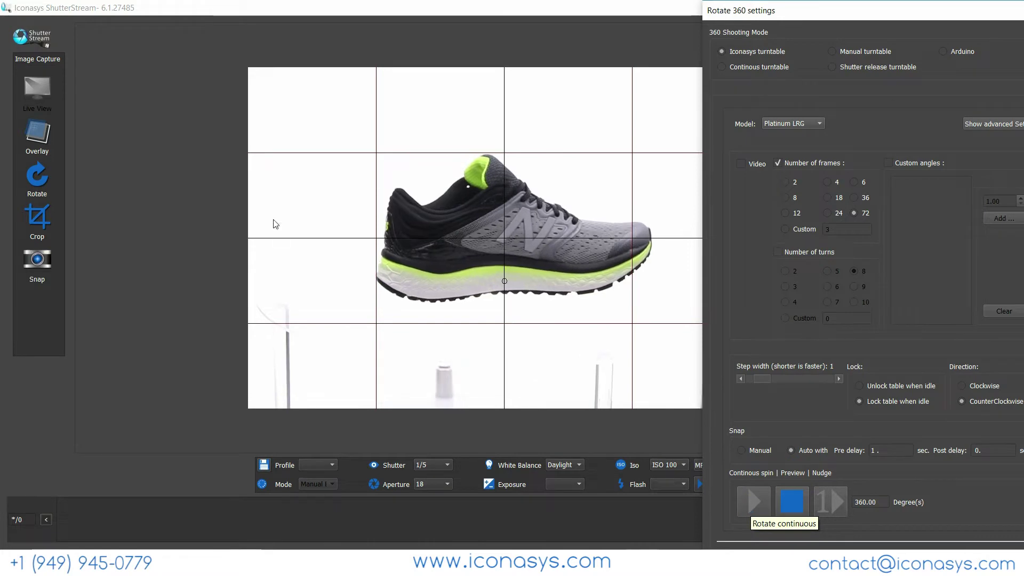
{"action": "left_click", "coordinate": [795, 499]}
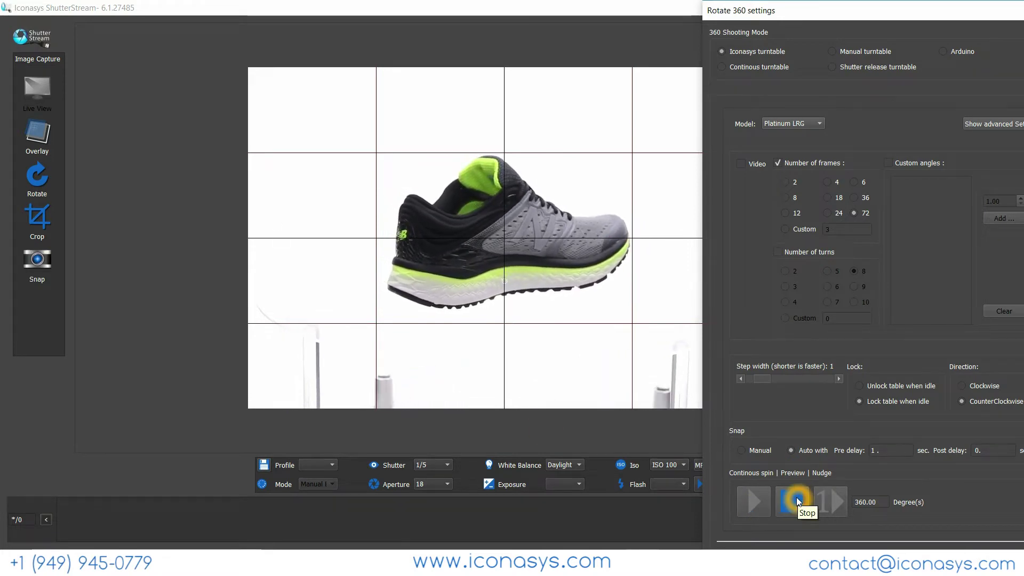
{"action": "left_click", "coordinate": [791, 499]}
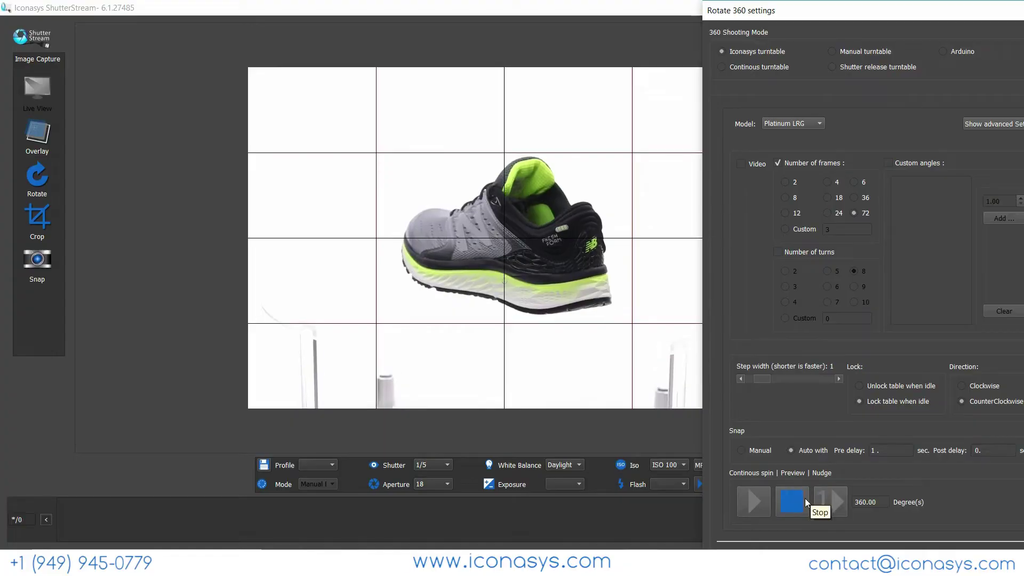
{"action": "left_click", "coordinate": [792, 502]}
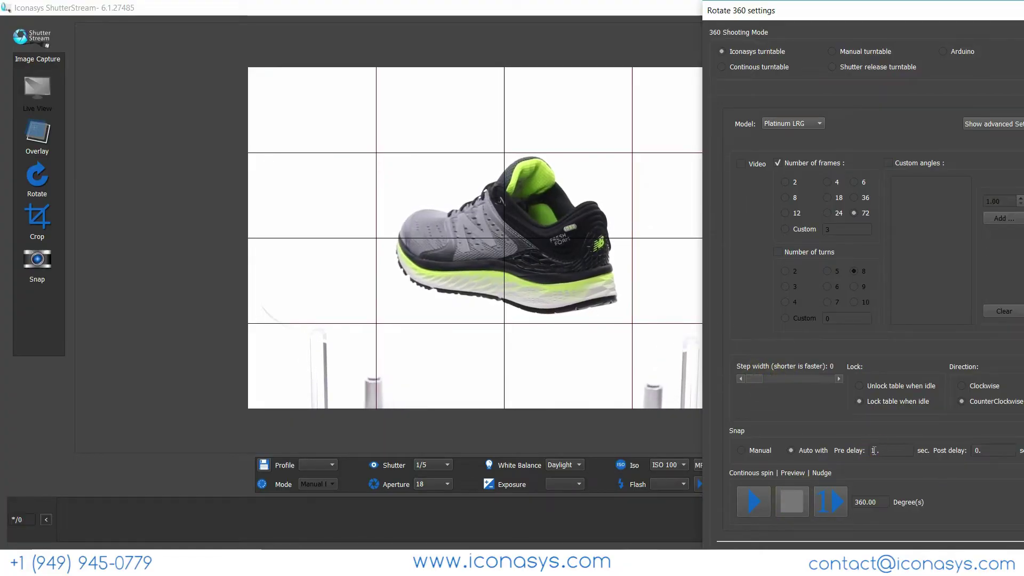
Examine the automatic snap's pre delay setting and the preview angle for the turntable
{"action": "left_click_drag", "start_coordinate": [989, 16], "coordinate": [940, 16]}
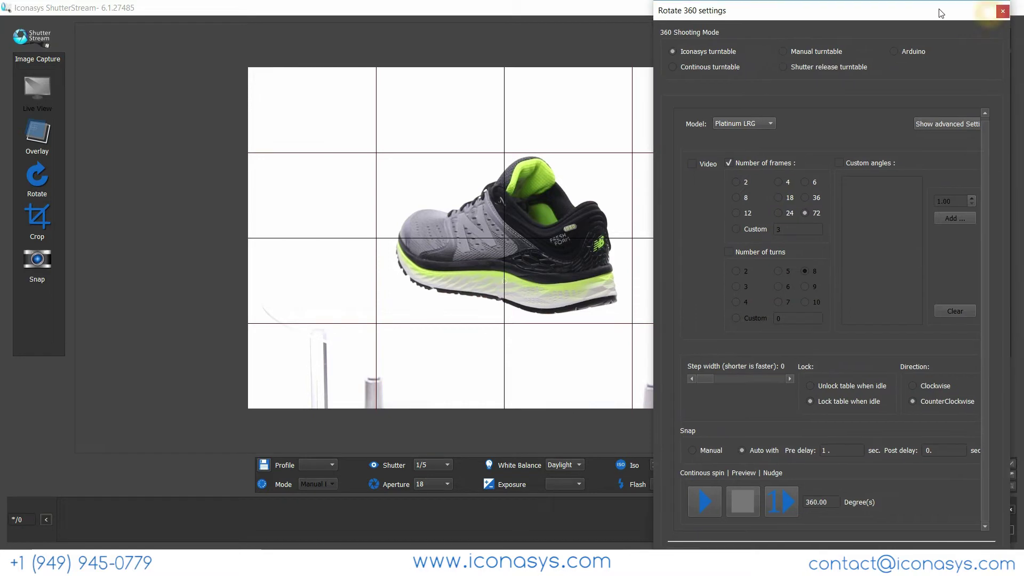
{"action": "left_click", "coordinate": [815, 450]}
{"action": "left_click", "coordinate": [795, 473]}
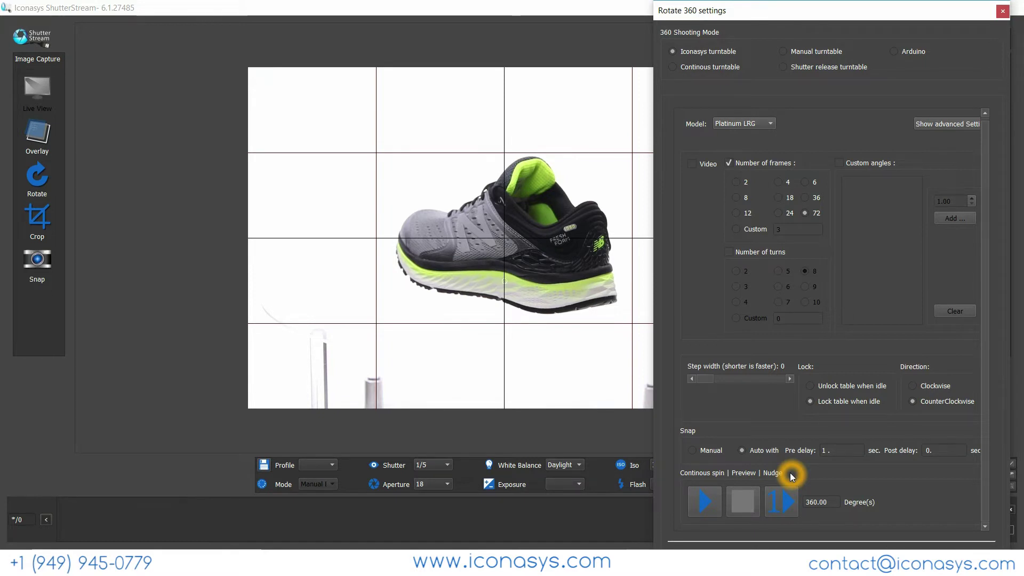
{"action": "left_click", "coordinate": [834, 455]}
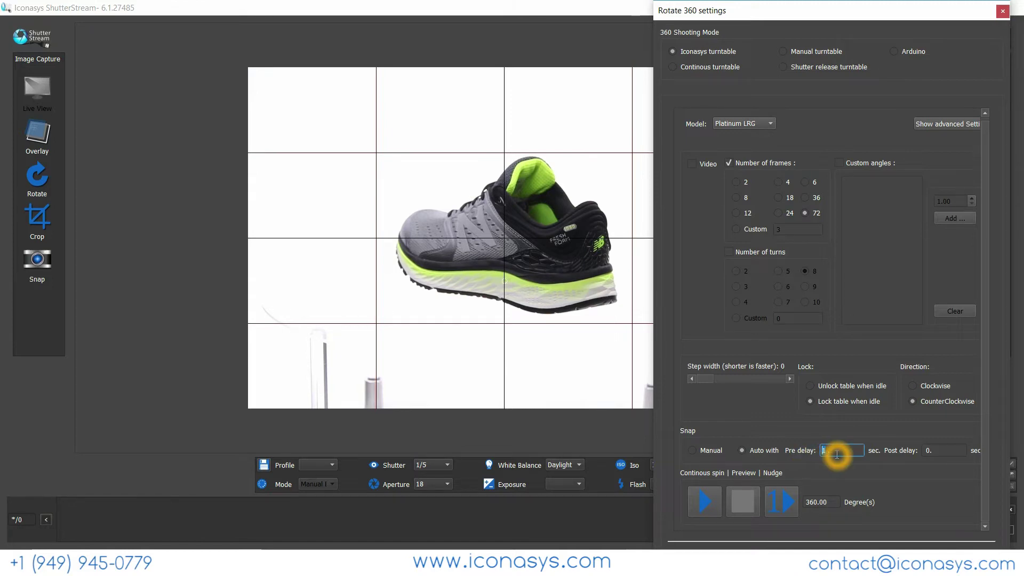
{"action": "left_click", "coordinate": [809, 503]}
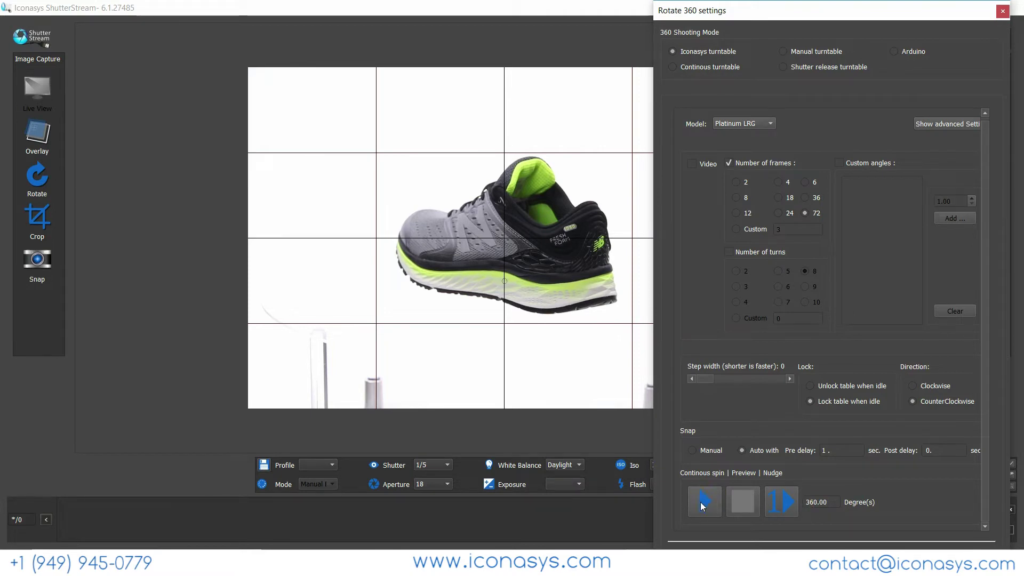
Run the turntable's continuous spin and draw a crop frame around the rotating shoe in the live view
{"action": "left_click_drag", "start_coordinate": [819, 23], "coordinate": [877, 14]}
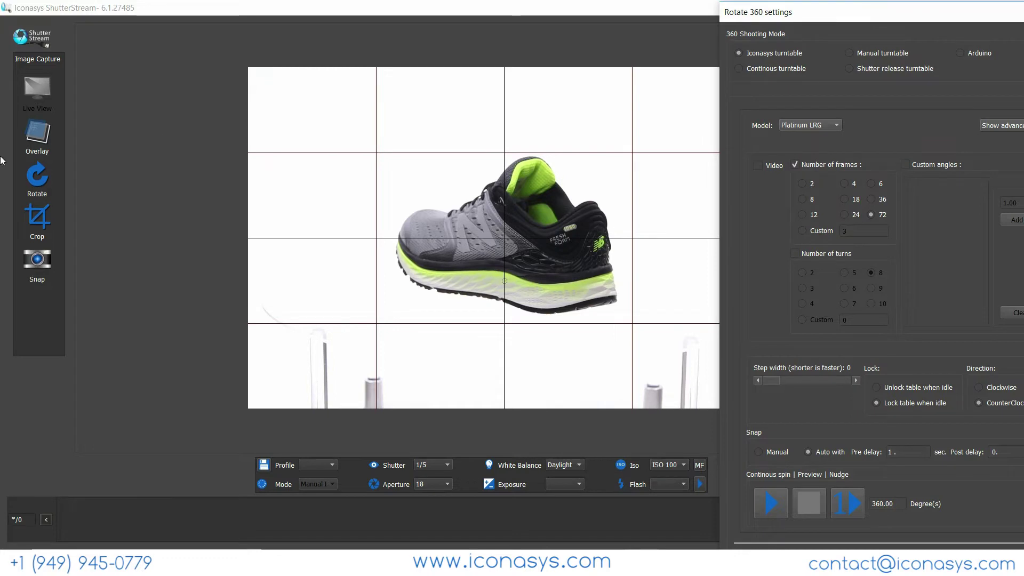
{"action": "left_click", "coordinate": [771, 503]}
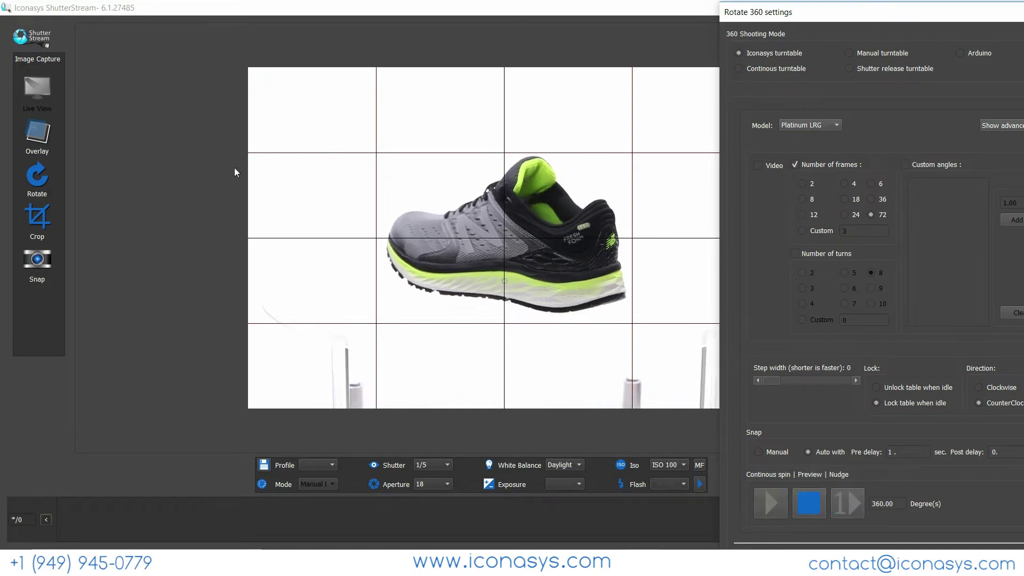
{"action": "left_click", "coordinate": [40, 218]}
{"action": "left_click", "coordinate": [346, 112]}
{"action": "left_click_drag", "start_coordinate": [337, 111], "coordinate": [710, 319]}
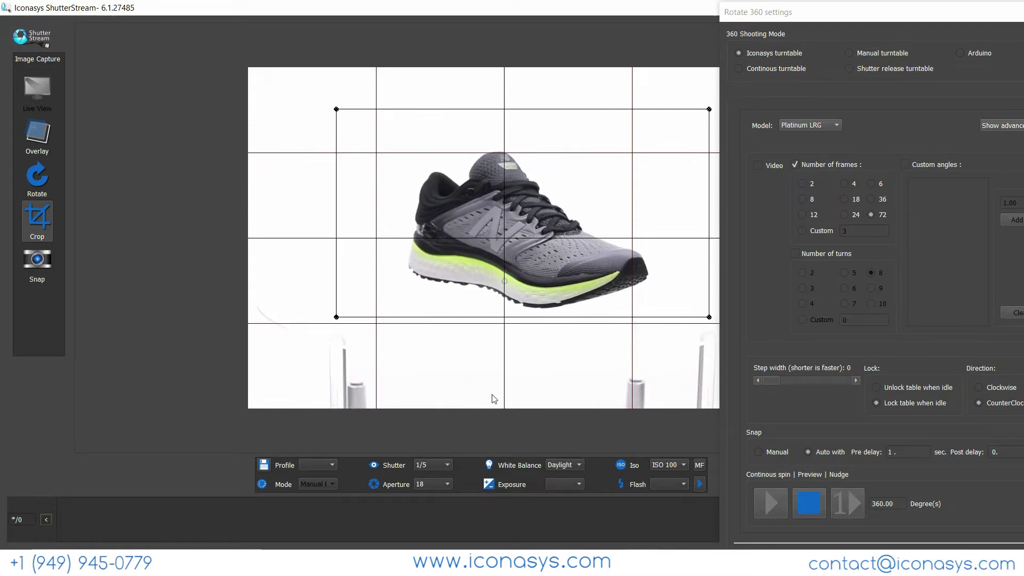
{"action": "left_click", "coordinate": [605, 374]}
{"action": "left_click", "coordinate": [467, 357]}
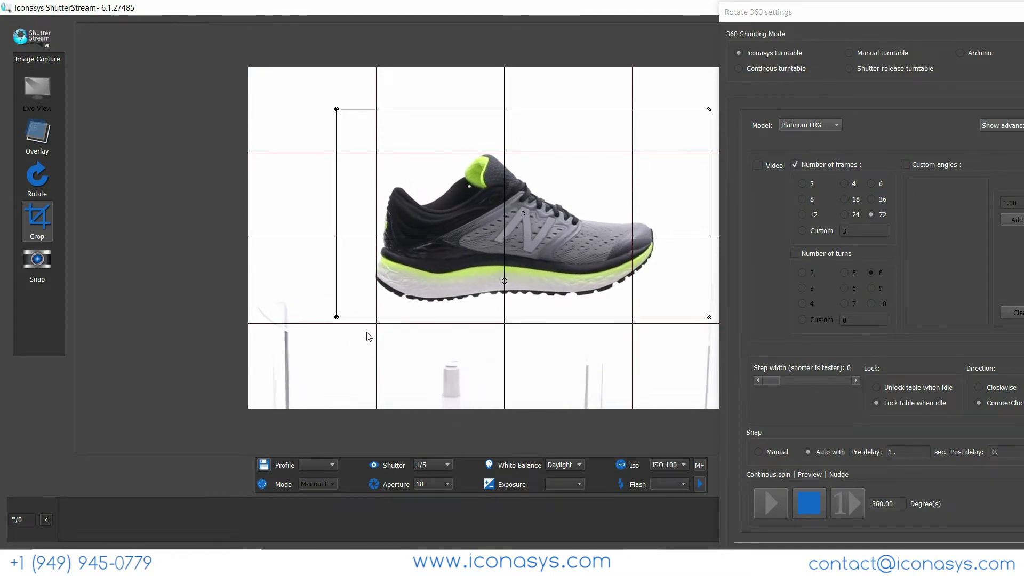
Narrow the crop frame slightly at its right side while keeping the whole rotating shoe inside it
{"action": "left_click", "coordinate": [709, 317]}
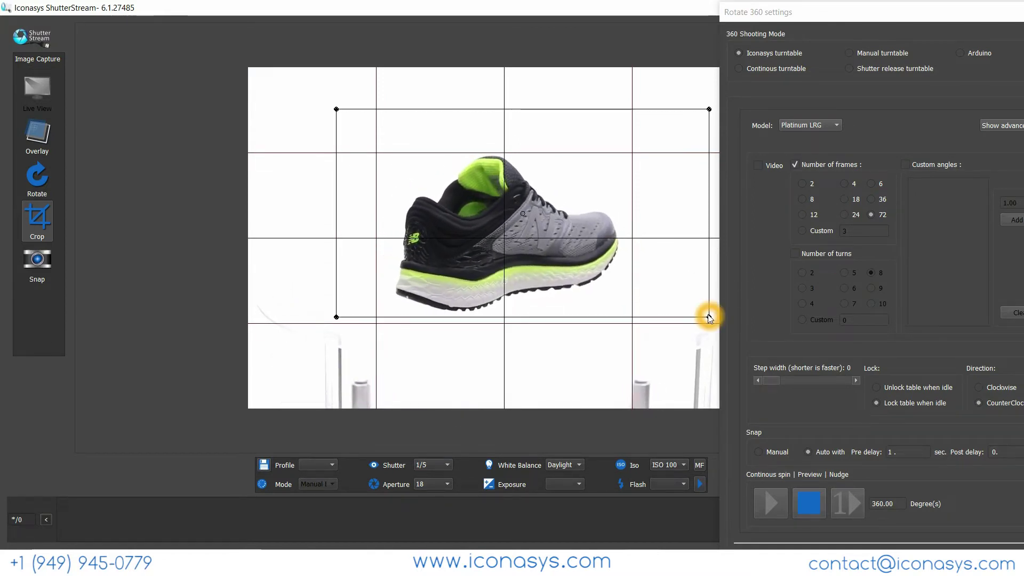
{"action": "left_click_drag", "start_coordinate": [709, 318], "coordinate": [689, 322]}
{"action": "left_click", "coordinate": [705, 114]}
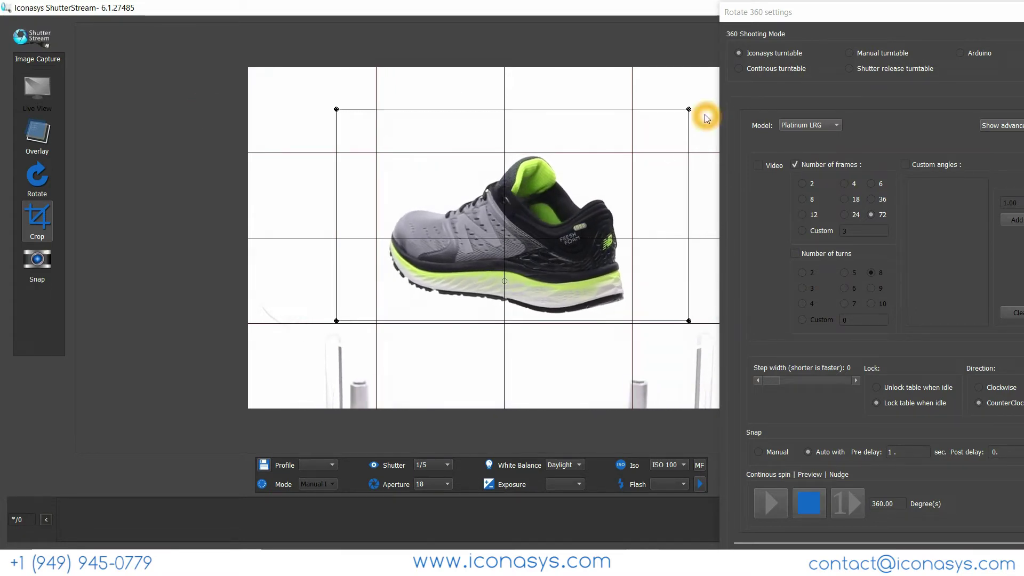
{"action": "left_click_drag", "start_coordinate": [584, 284], "coordinate": [598, 284]}
{"action": "left_click_drag", "start_coordinate": [689, 321], "coordinate": [683, 320]}
{"action": "left_click", "coordinate": [628, 379]}
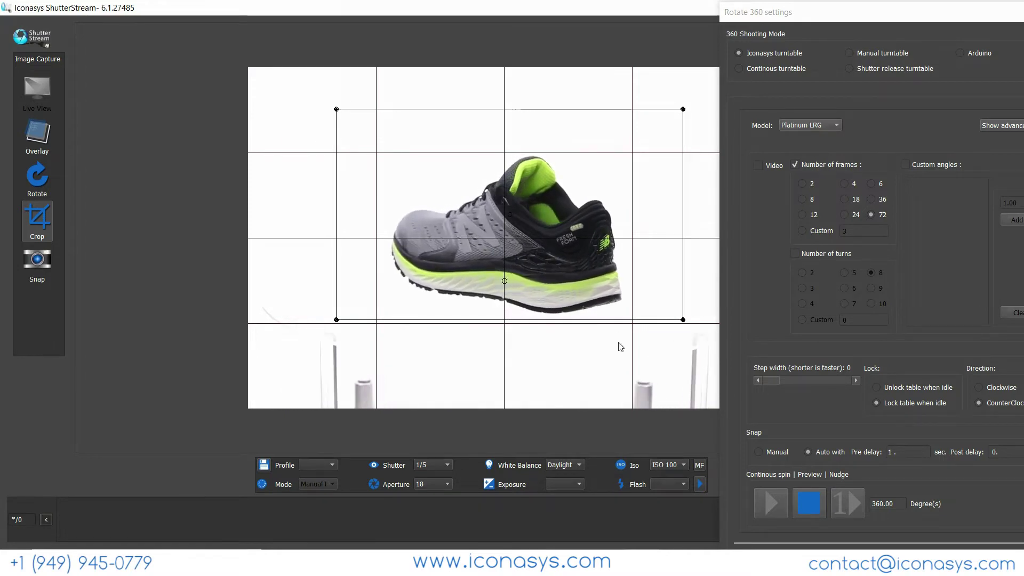
Stop the continuous spin and capture the 72 cropped frames of the shoe
{"action": "left_click", "coordinate": [809, 507]}
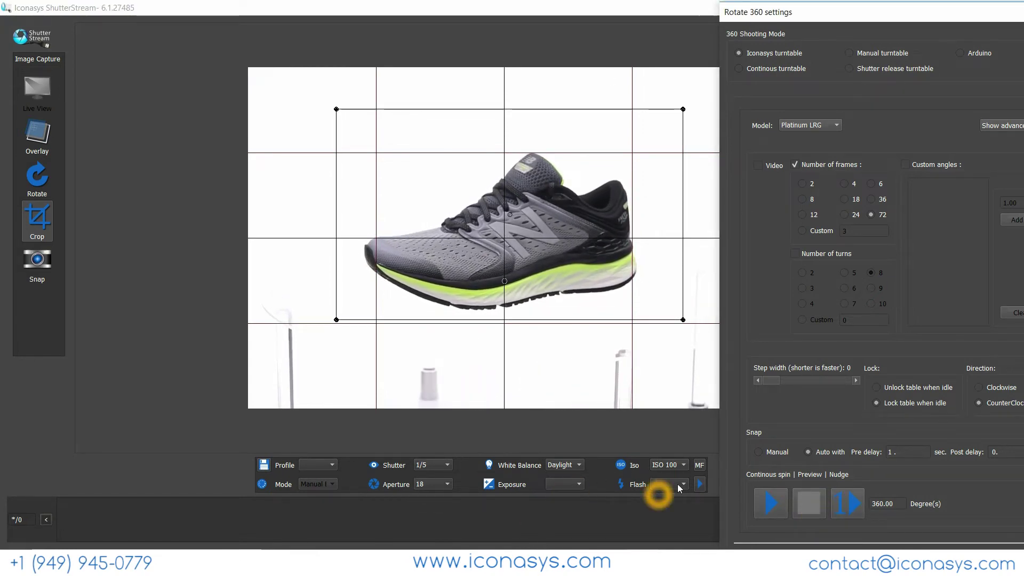
{"action": "left_click_drag", "start_coordinate": [971, 12], "coordinate": [792, 17]}
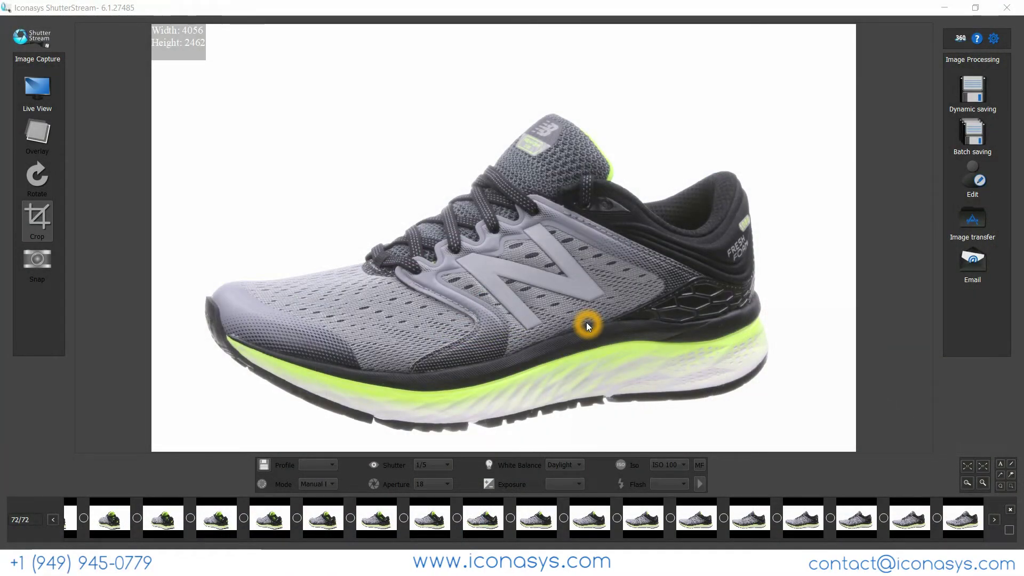
{"action": "left_click", "coordinate": [11, 516]}
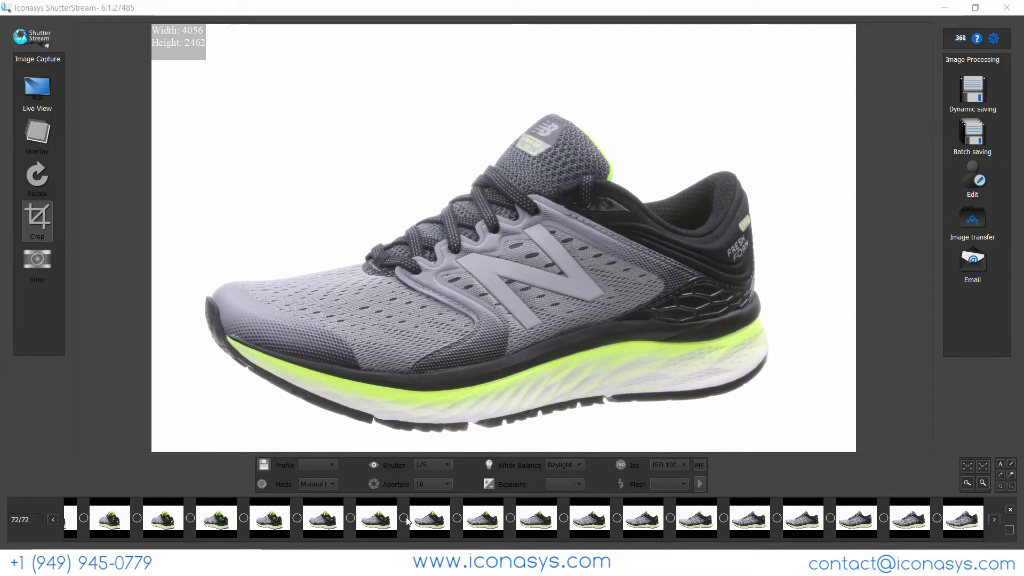
Select all captured frames and open them in the image editor
{"action": "left_click", "coordinate": [1010, 531]}
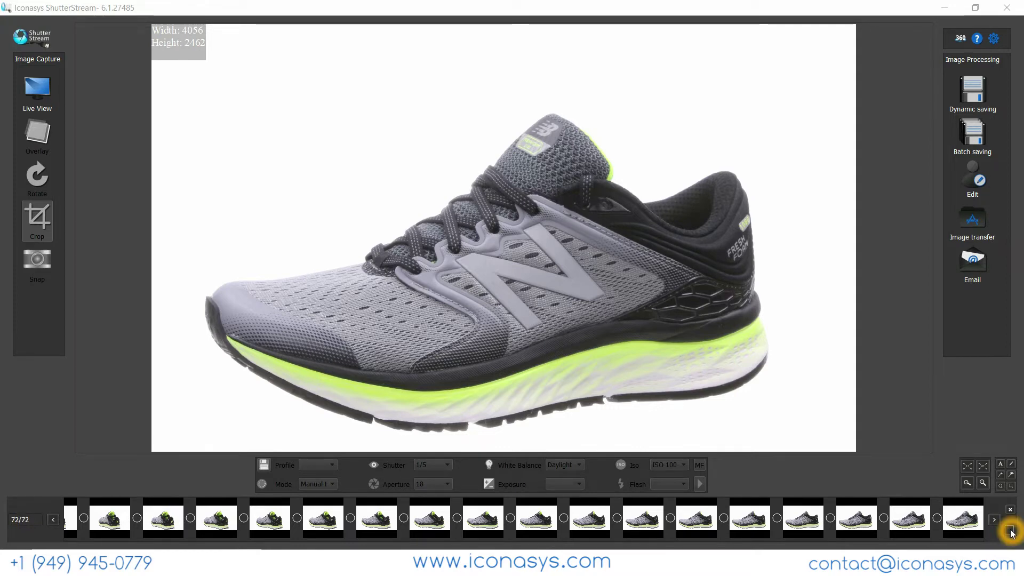
{"action": "left_click", "coordinate": [1011, 531]}
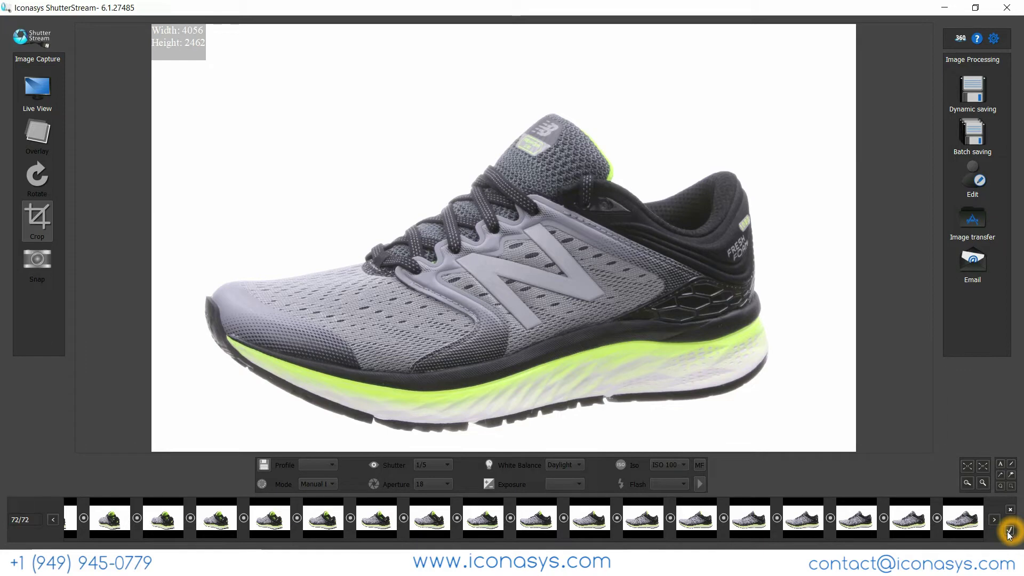
{"action": "left_click", "coordinate": [960, 194]}
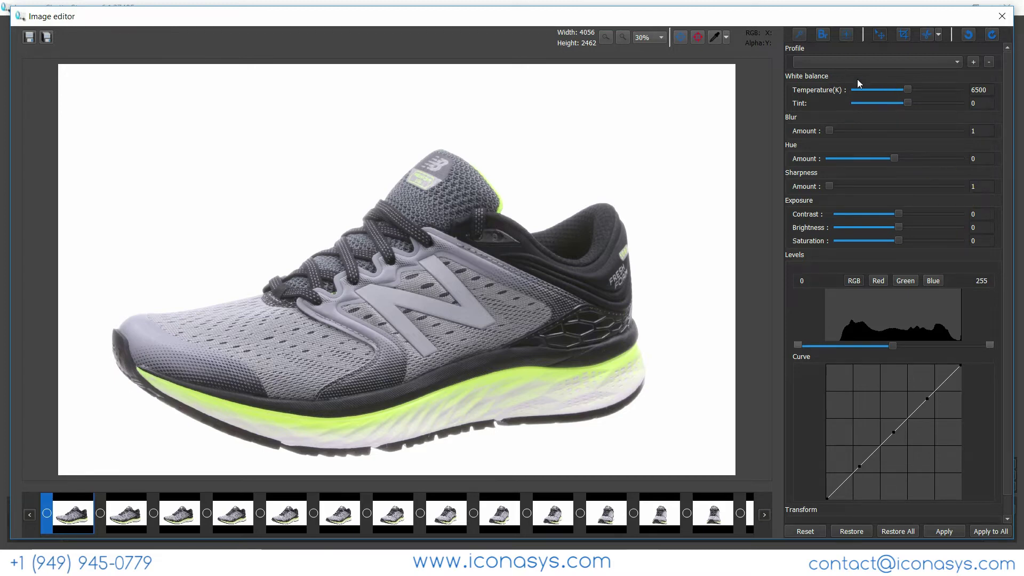
Set the white balance temperature to 6606 K, the tint to -21 and the sharpness amount to 2
{"action": "left_click_drag", "start_coordinate": [906, 85], "coordinate": [910, 89]}
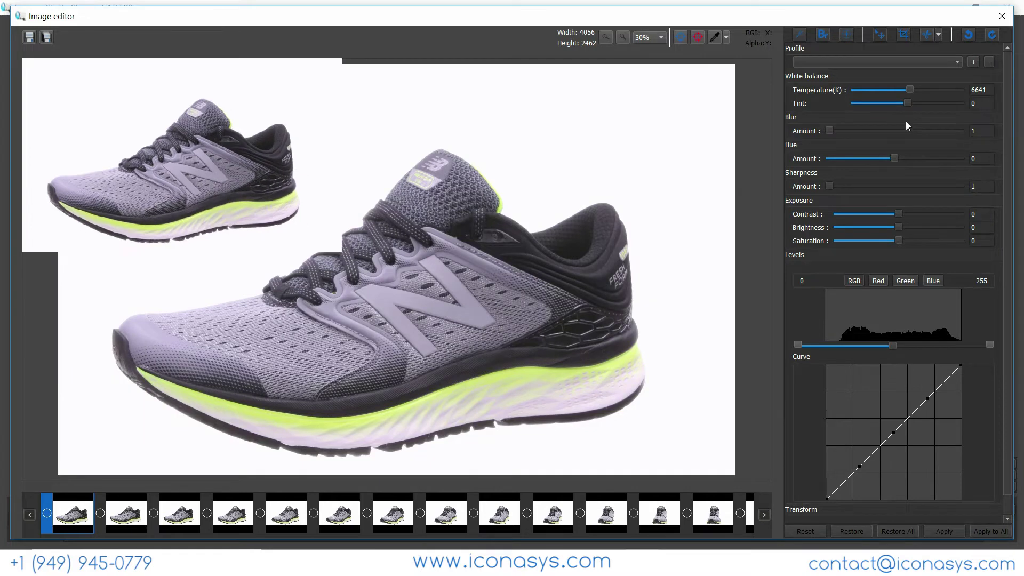
{"action": "left_click", "coordinate": [907, 124]}
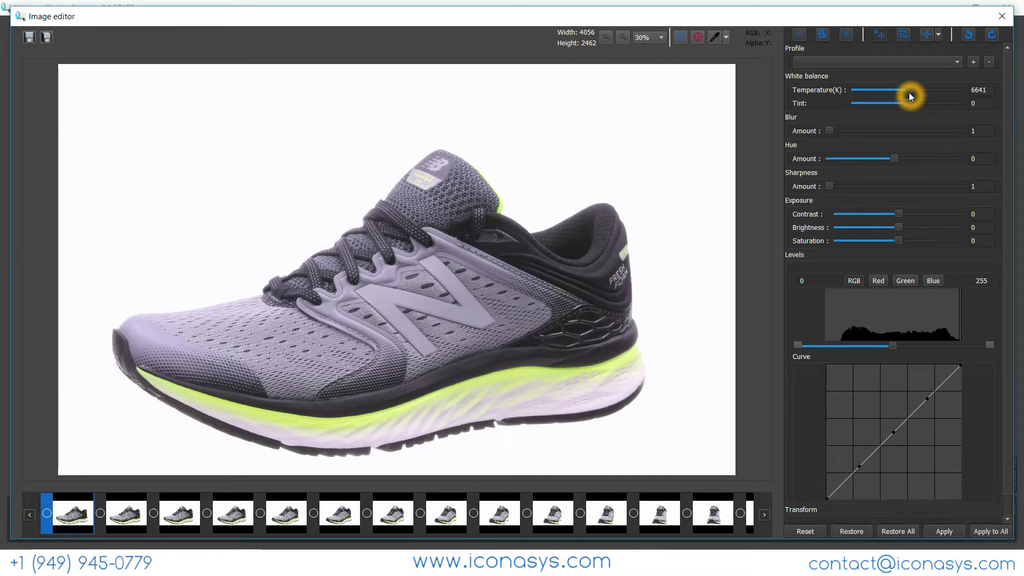
{"action": "left_click_drag", "start_coordinate": [909, 91], "coordinate": [902, 114]}
{"action": "left_click", "coordinate": [902, 255]}
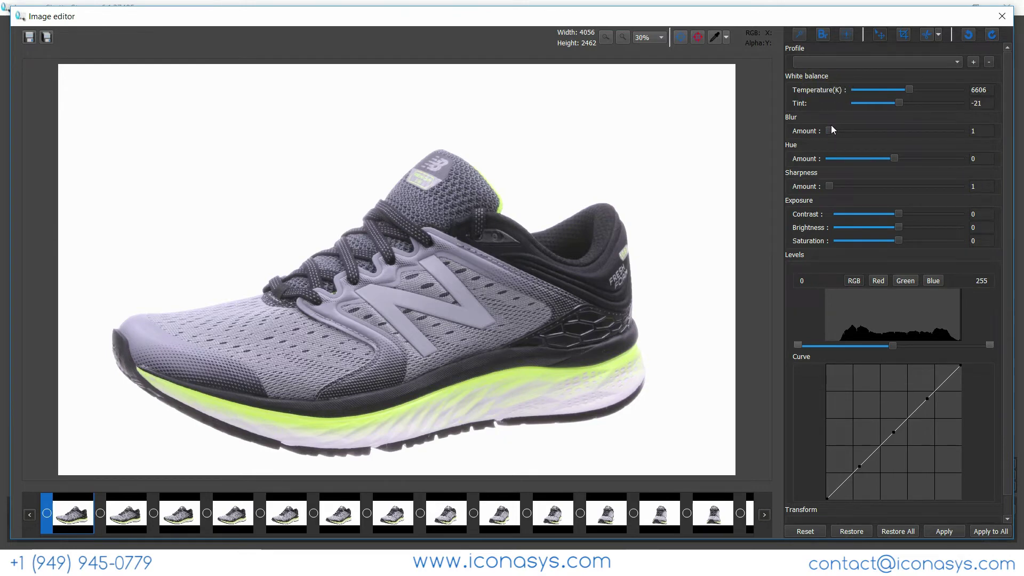
{"action": "left_click", "coordinate": [834, 187]}
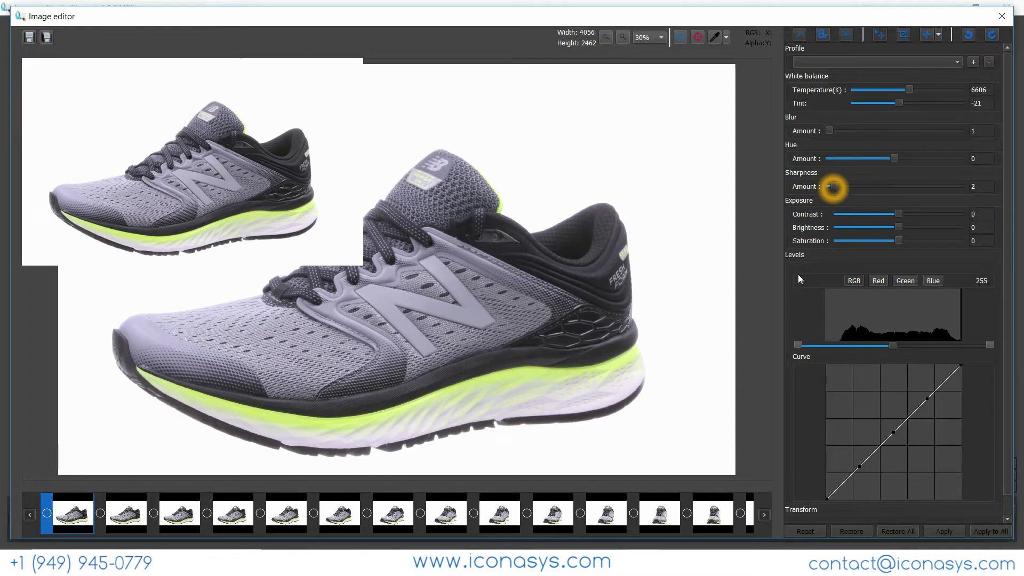
Move the levels' black point and white point slightly inward to strengthen the shoe image's contrast
{"action": "left_click", "coordinate": [796, 345]}
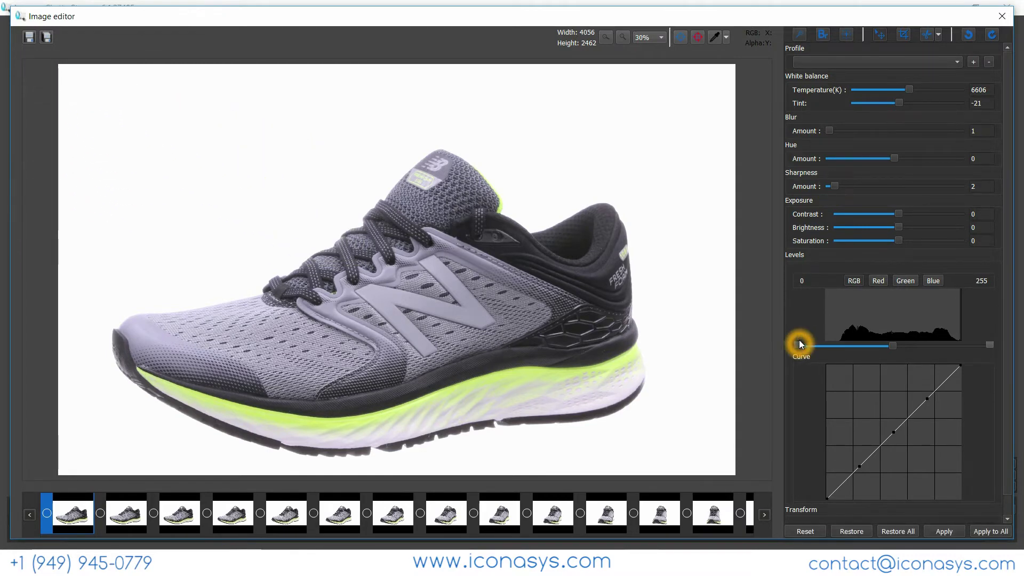
{"action": "left_click_drag", "start_coordinate": [799, 344], "coordinate": [826, 348]}
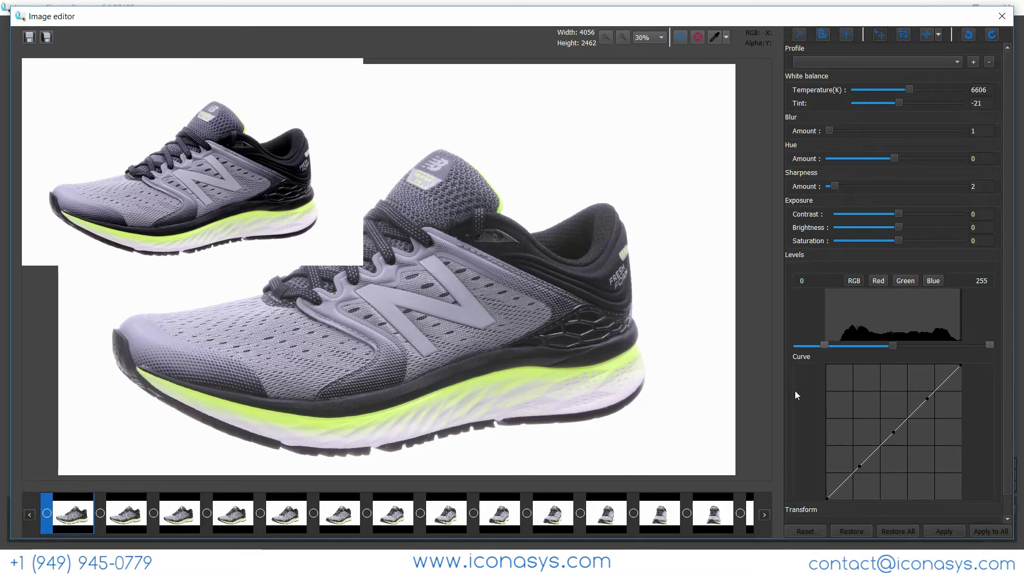
{"action": "left_click", "coordinate": [824, 344]}
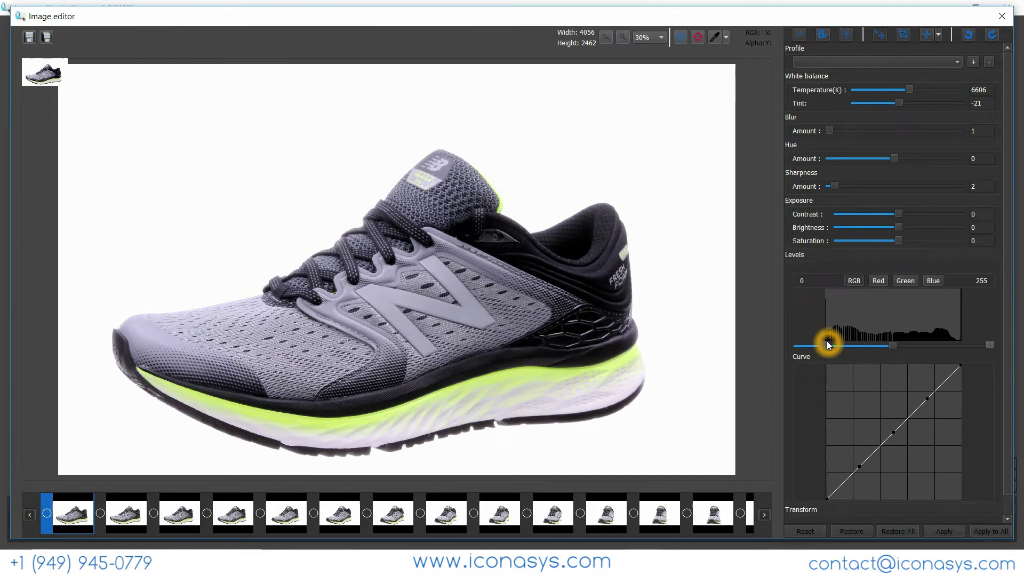
{"action": "left_click_drag", "start_coordinate": [826, 347], "coordinate": [817, 347]}
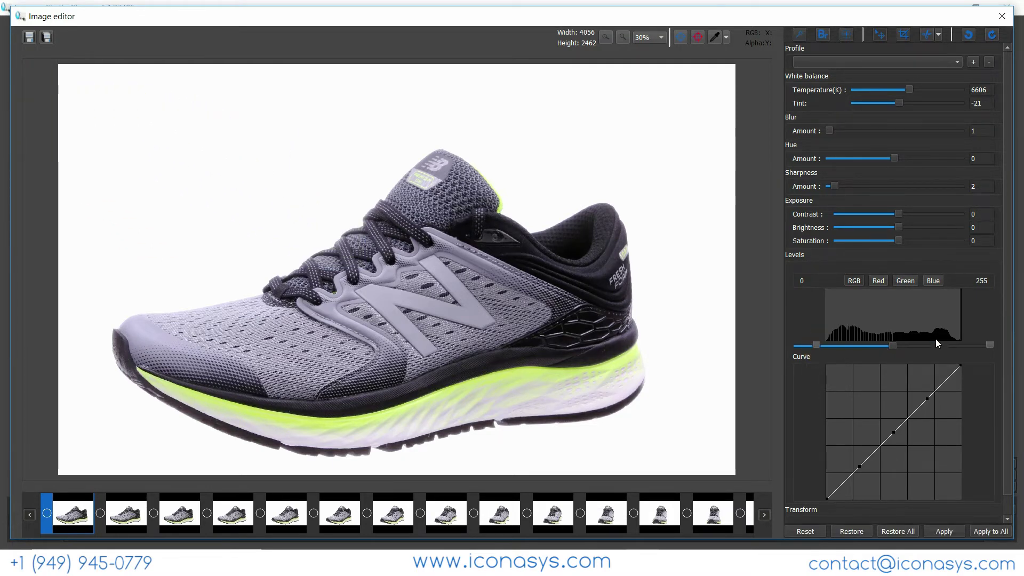
{"action": "left_click_drag", "start_coordinate": [990, 345], "coordinate": [981, 342]}
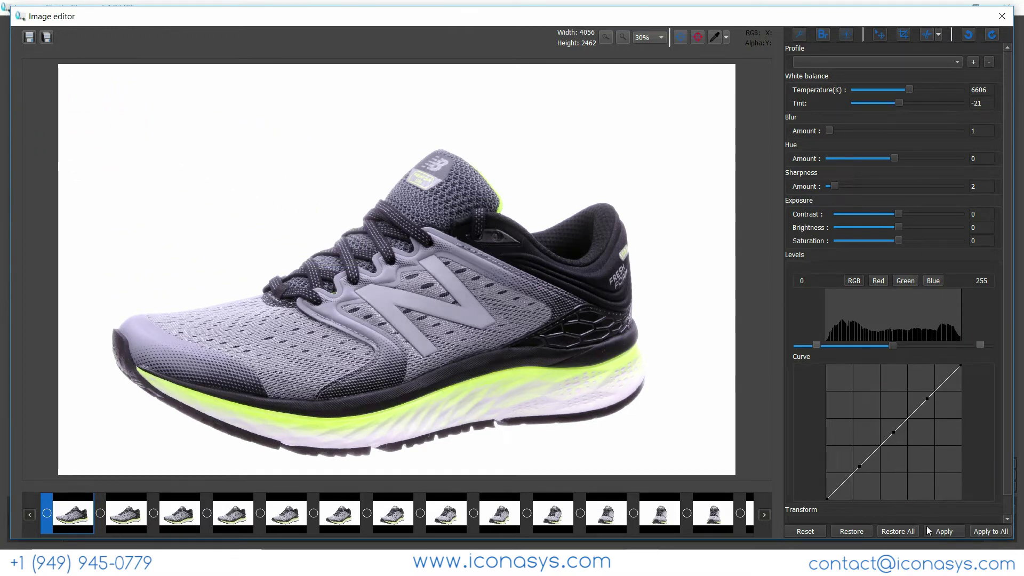
Apply the white balance, sharpness and levels adjustments to all the shoe images
{"action": "left_click", "coordinate": [990, 531]}
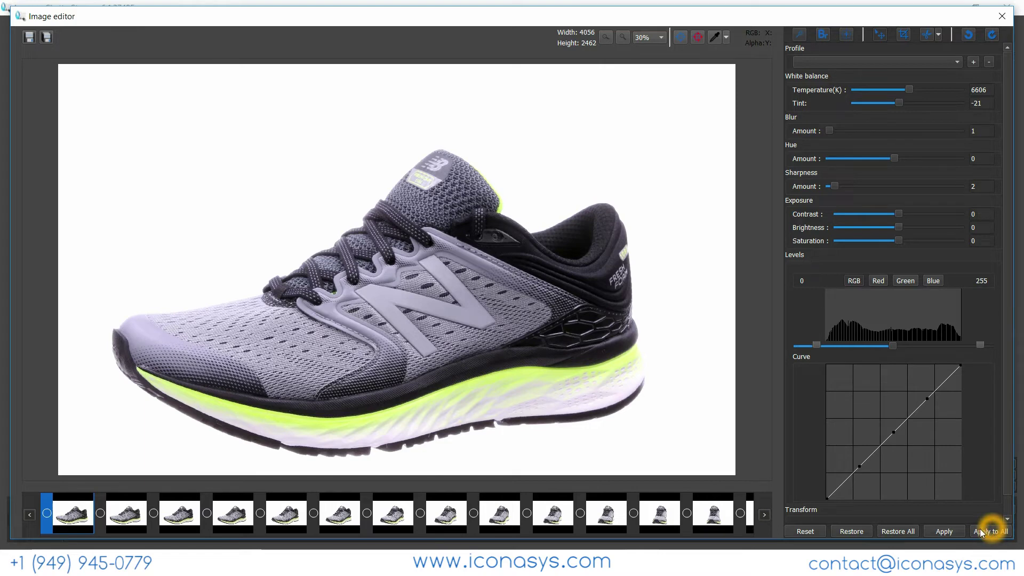
{"action": "left_click", "coordinate": [981, 533]}
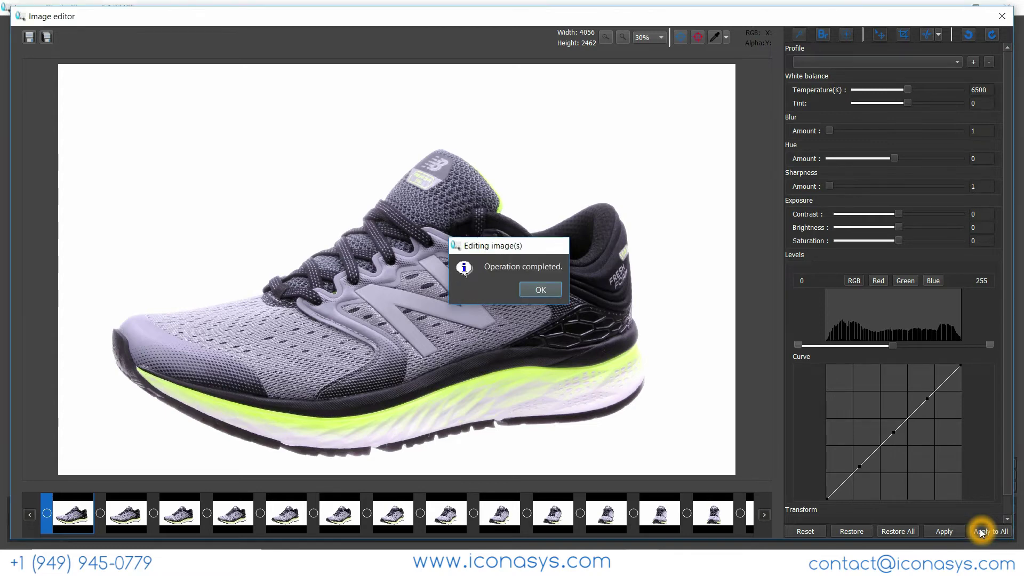
{"action": "key", "text": "Return"}
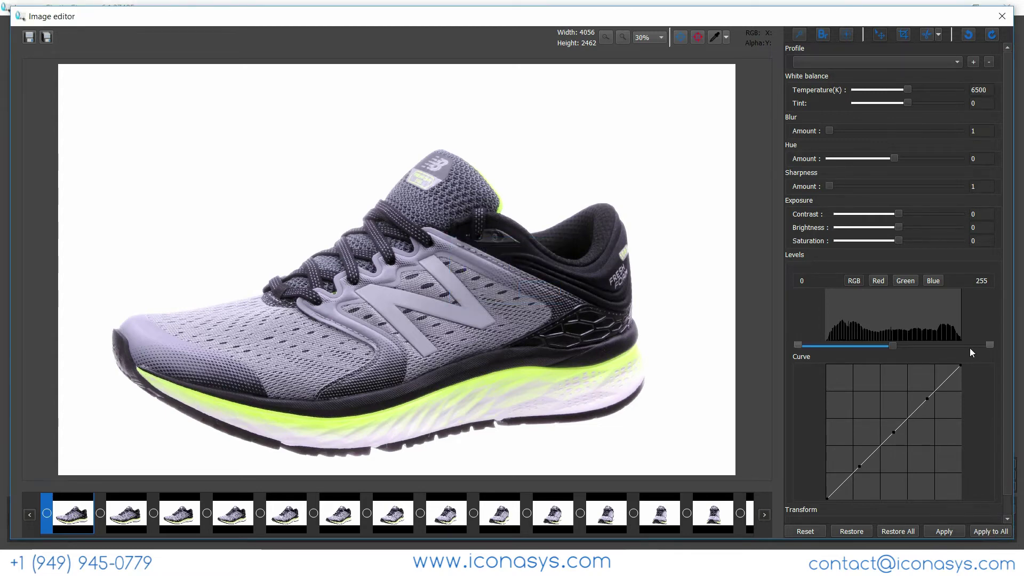
{"action": "left_click", "coordinate": [825, 38]}
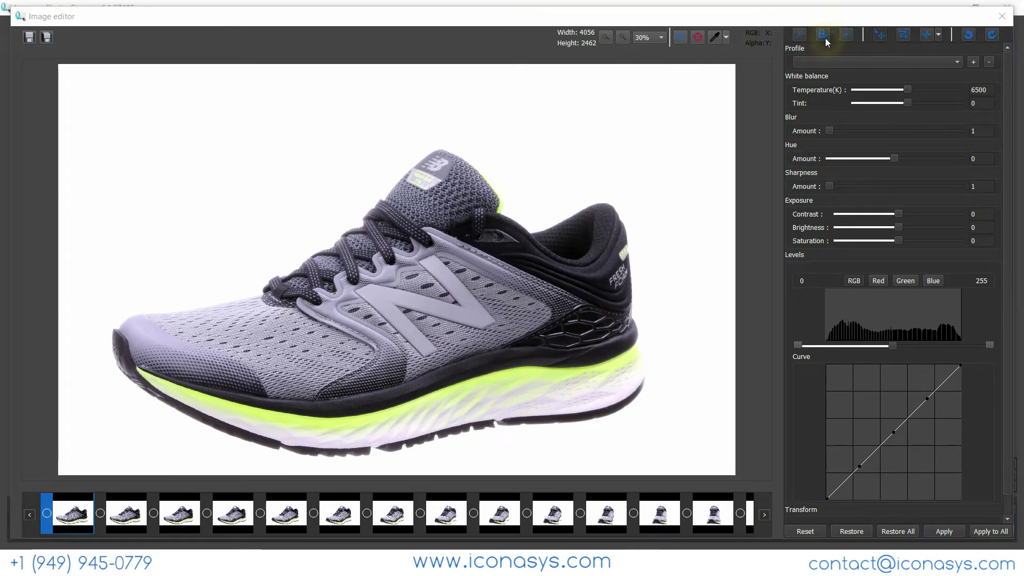
{"action": "left_click_drag", "start_coordinate": [640, 107], "coordinate": [671, 105]}
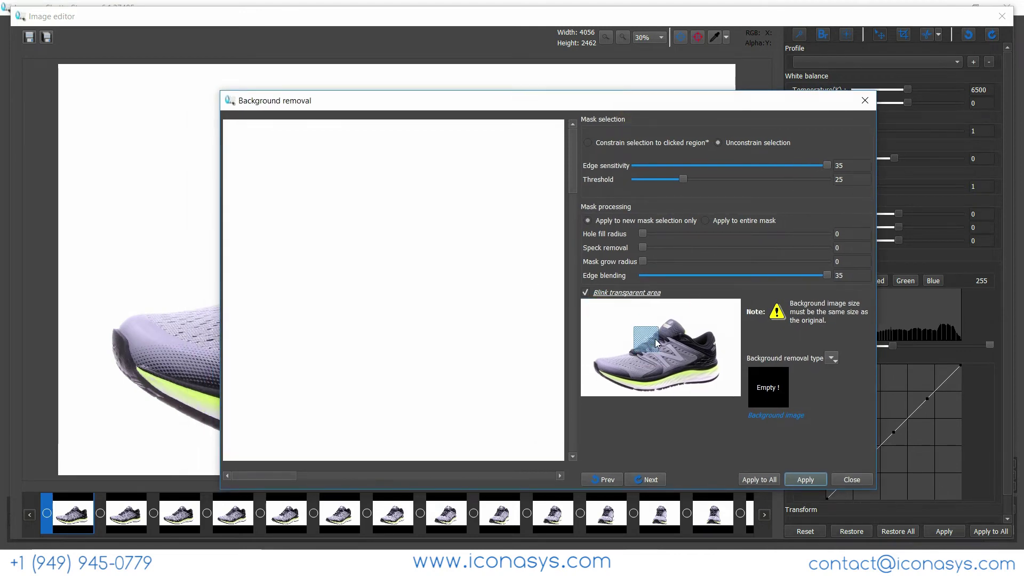
{"action": "left_click_drag", "start_coordinate": [662, 340], "coordinate": [605, 368]}
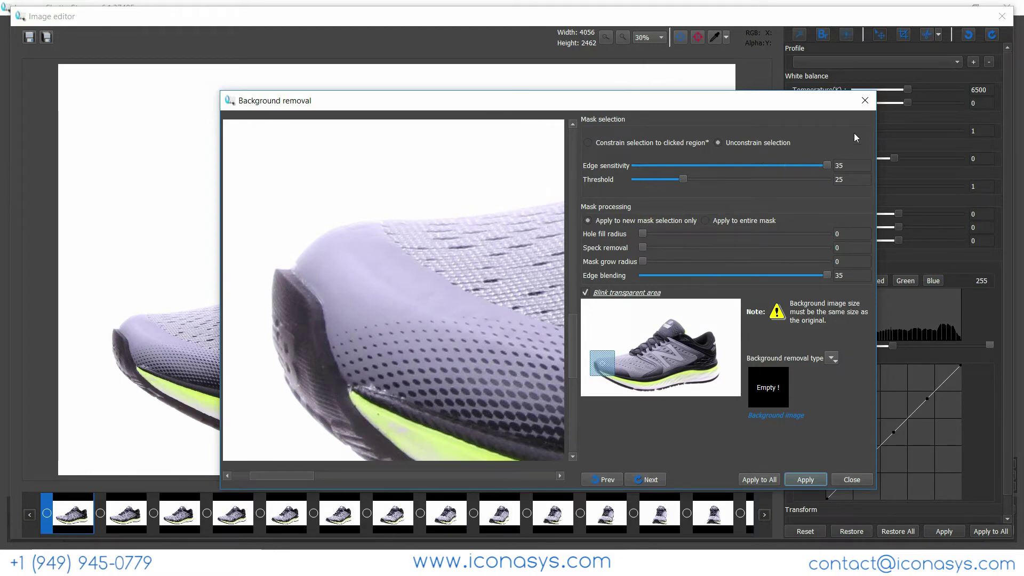
{"action": "left_click", "coordinate": [865, 101]}
Start the Magic wand on the first shoe image and pick the white background around the shoe as the mask
{"action": "left_click", "coordinate": [800, 35]}
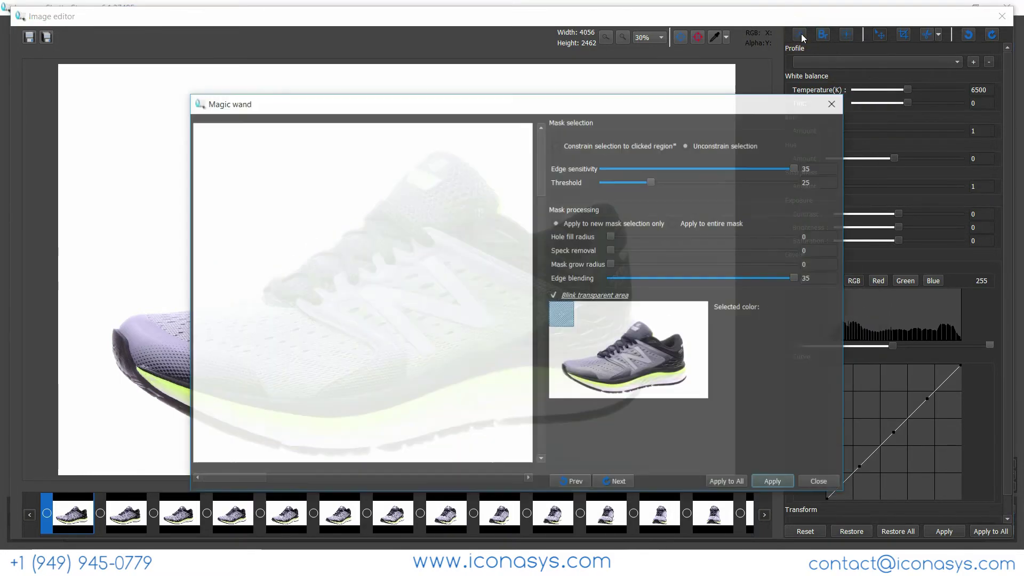
{"action": "left_click_drag", "start_coordinate": [571, 324], "coordinate": [588, 358]}
{"action": "left_click", "coordinate": [408, 234]}
{"action": "left_click", "coordinate": [407, 246]}
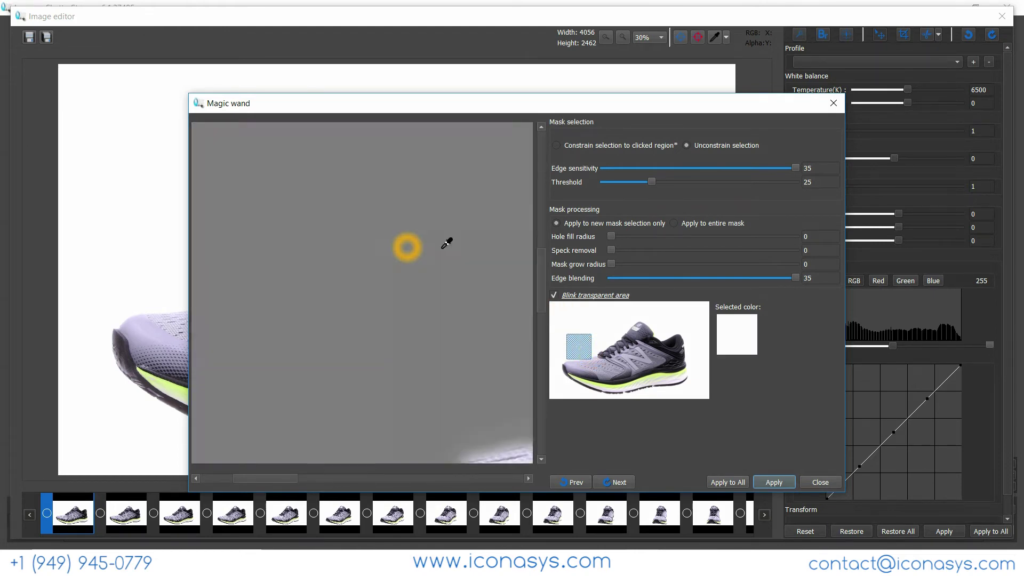
{"action": "left_click_drag", "start_coordinate": [580, 347], "coordinate": [593, 395]}
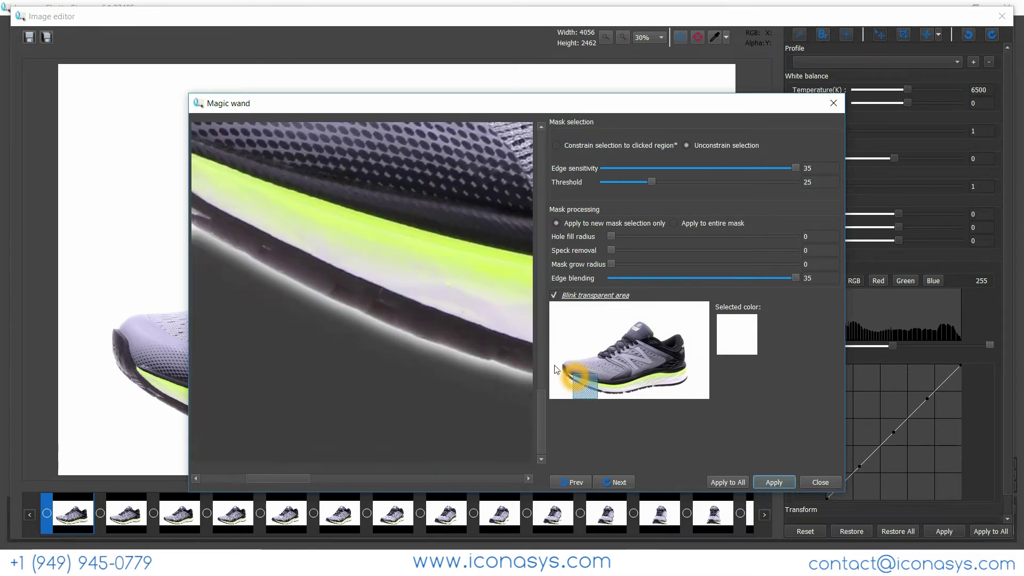
{"action": "left_click", "coordinate": [473, 370]}
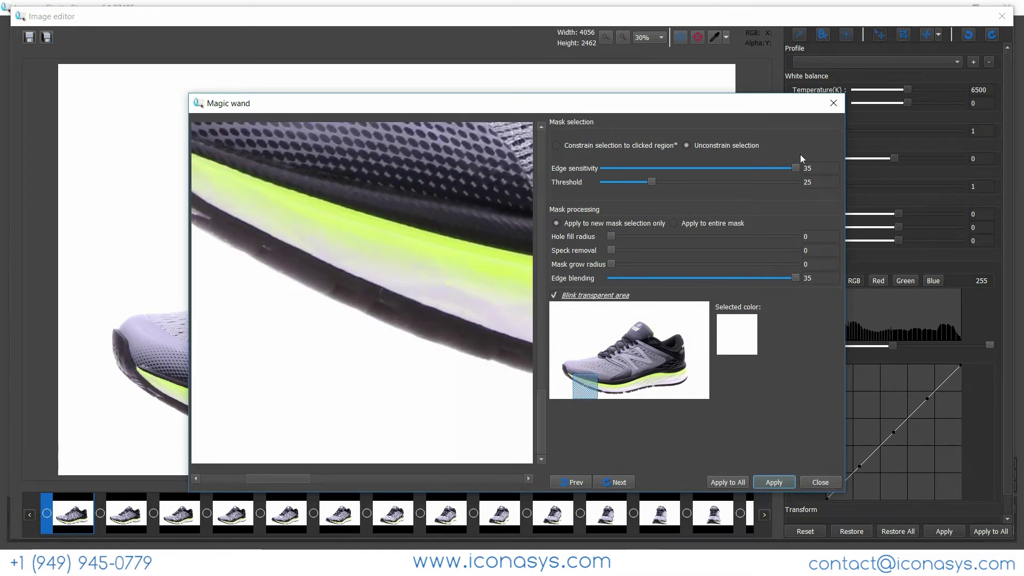
Set the Magic wand mask's edge sensitivity to 1 and its threshold to 1
{"action": "left_click_drag", "start_coordinate": [795, 168], "coordinate": [606, 147]}
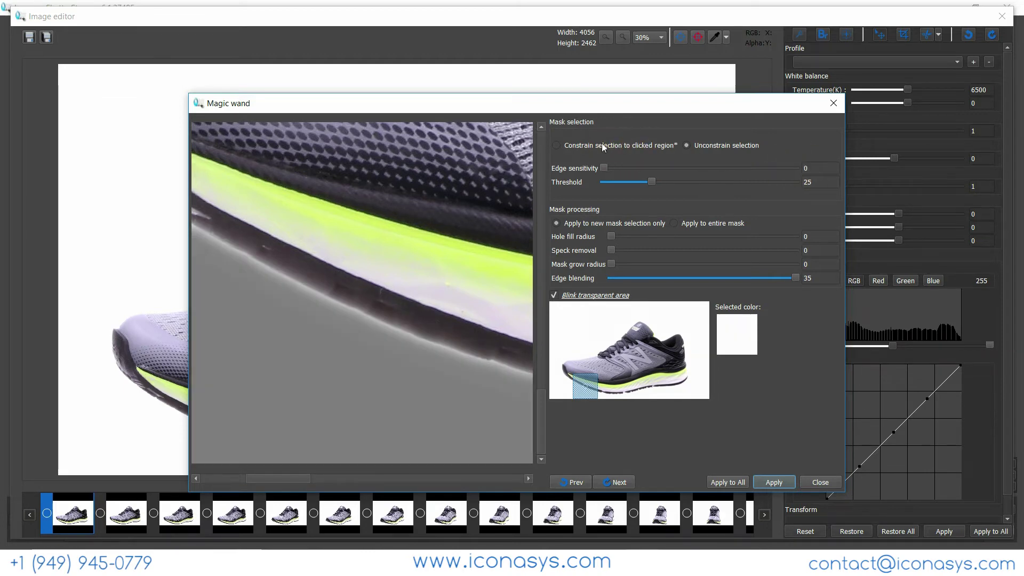
{"action": "left_click_drag", "start_coordinate": [656, 184], "coordinate": [603, 168]}
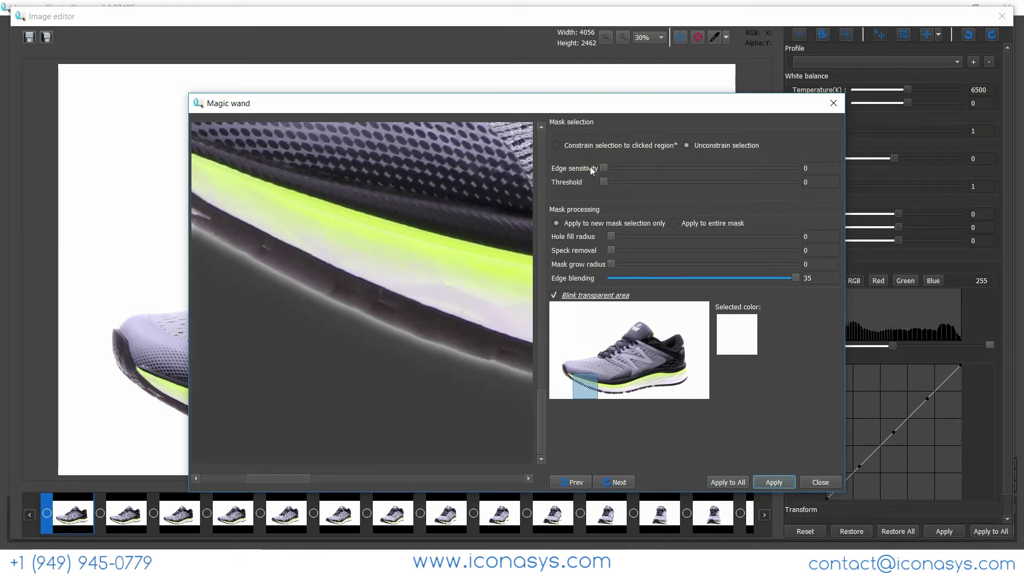
{"action": "left_click", "coordinate": [606, 185]}
{"action": "left_click_drag", "start_coordinate": [606, 186], "coordinate": [609, 168]}
{"action": "left_click", "coordinate": [607, 169]}
Tighten the mask along the shoe's sole by setting edge blending to 4 and mask grow radius to 3
{"action": "left_click", "coordinate": [625, 395]}
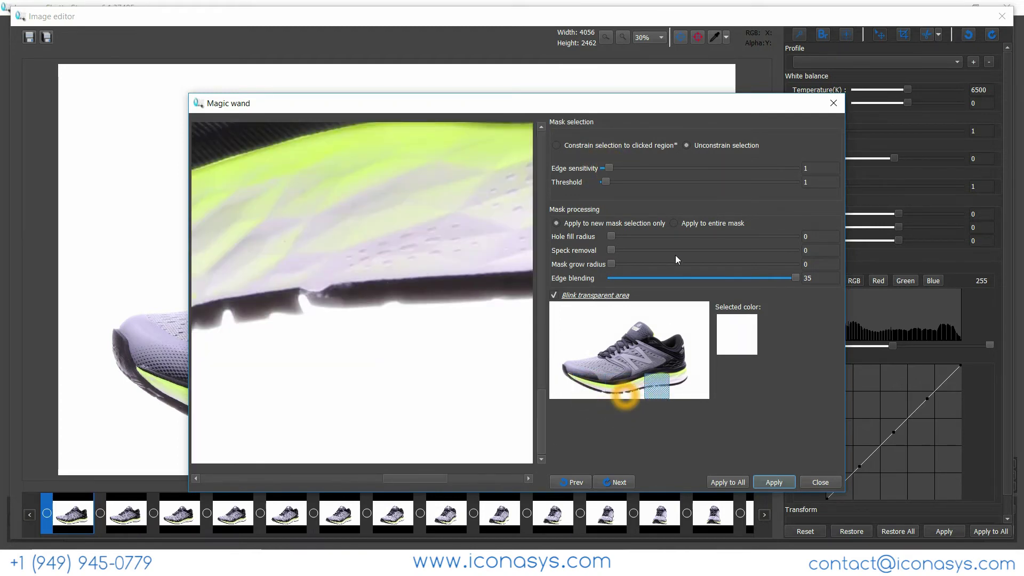
{"action": "left_click_drag", "start_coordinate": [796, 277], "coordinate": [632, 279]}
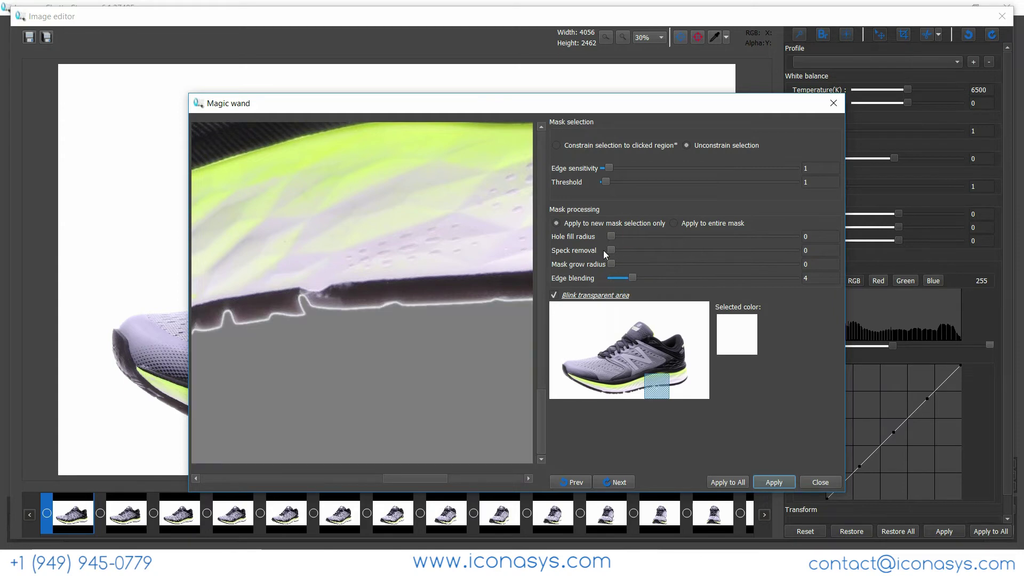
{"action": "left_click", "coordinate": [394, 292]}
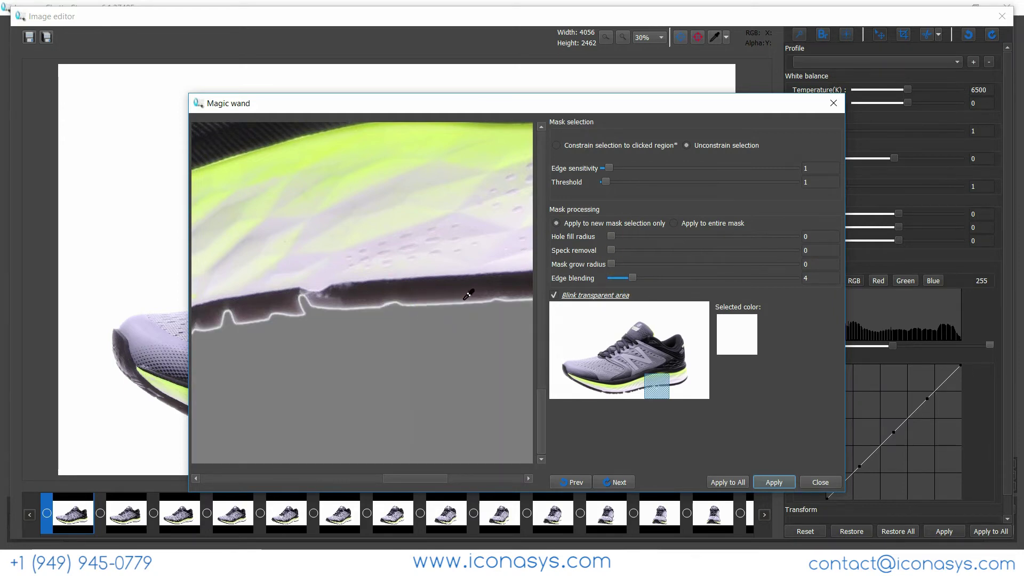
{"action": "left_click_drag", "start_coordinate": [612, 265], "coordinate": [623, 269]}
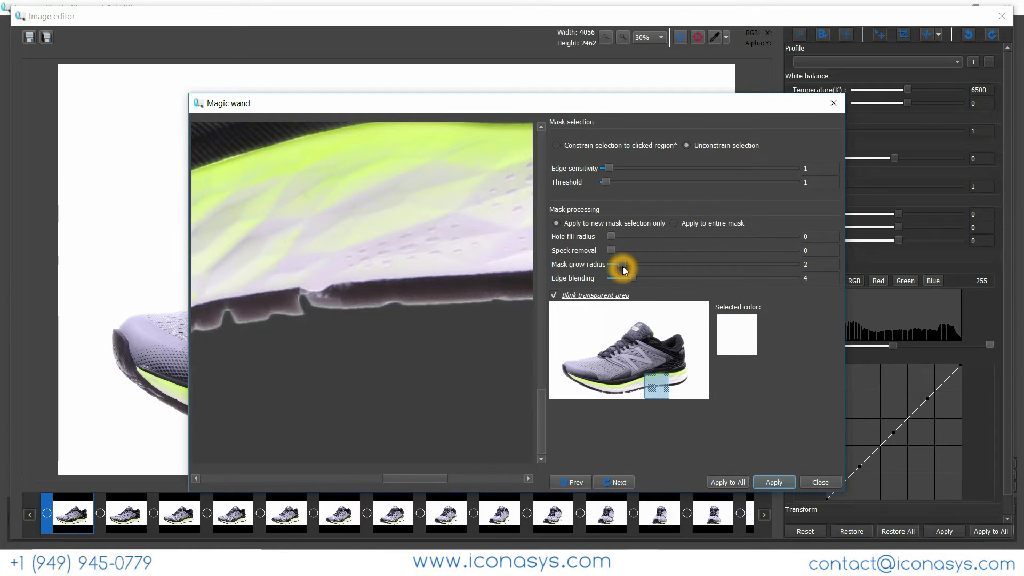
{"action": "left_click_drag", "start_coordinate": [622, 267], "coordinate": [626, 267]}
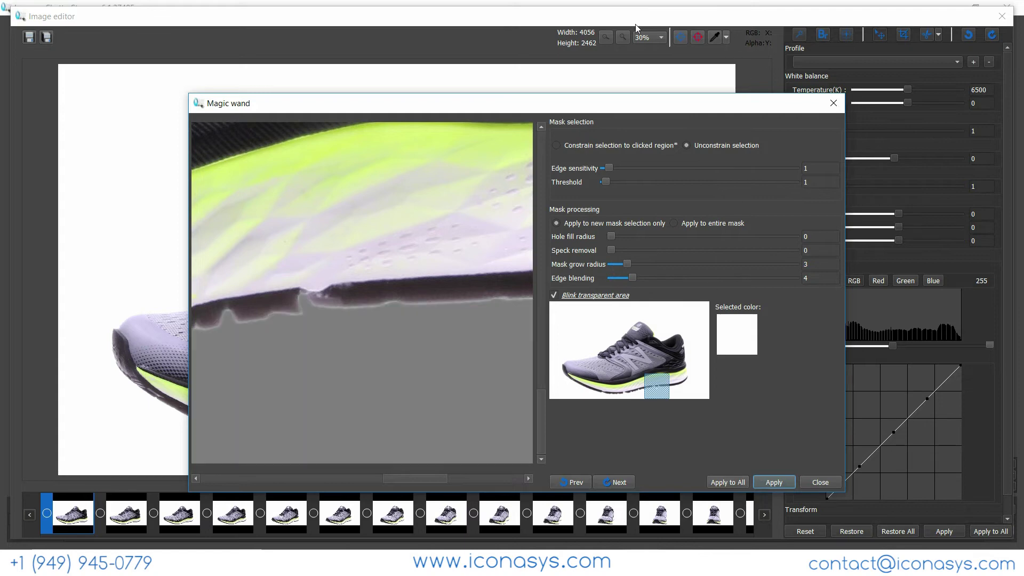
{"action": "left_click", "coordinate": [584, 34]}
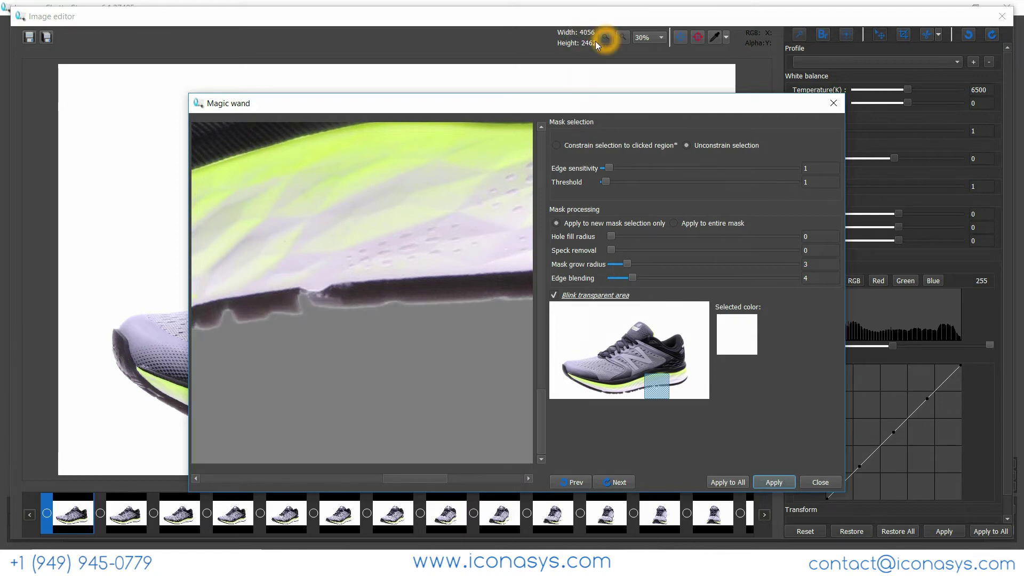
Apply the Magic wand mask to make the first shoe image's background transparent, and close the Magic wand
{"action": "left_click", "coordinate": [728, 482]}
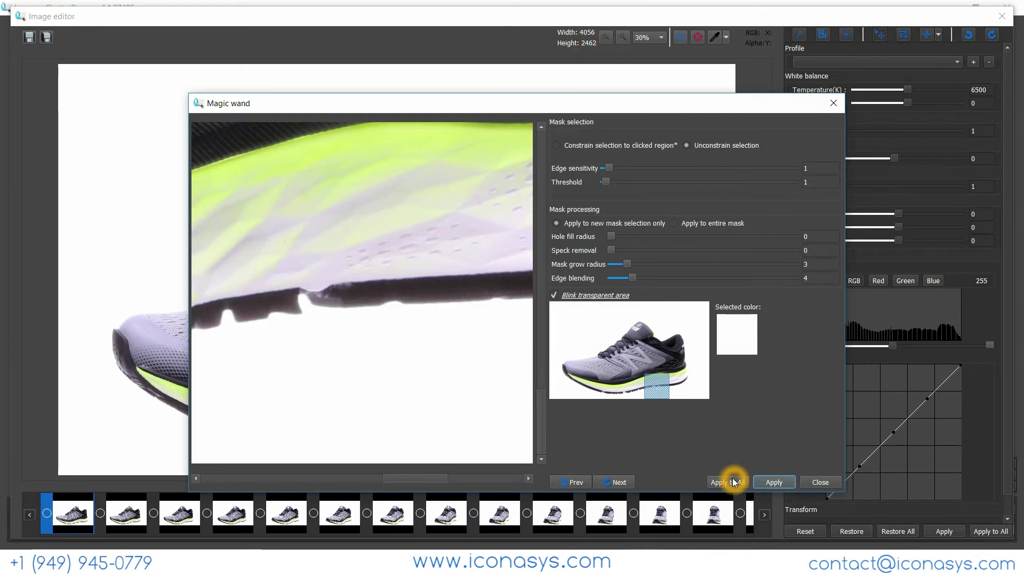
{"action": "left_click", "coordinate": [792, 482]}
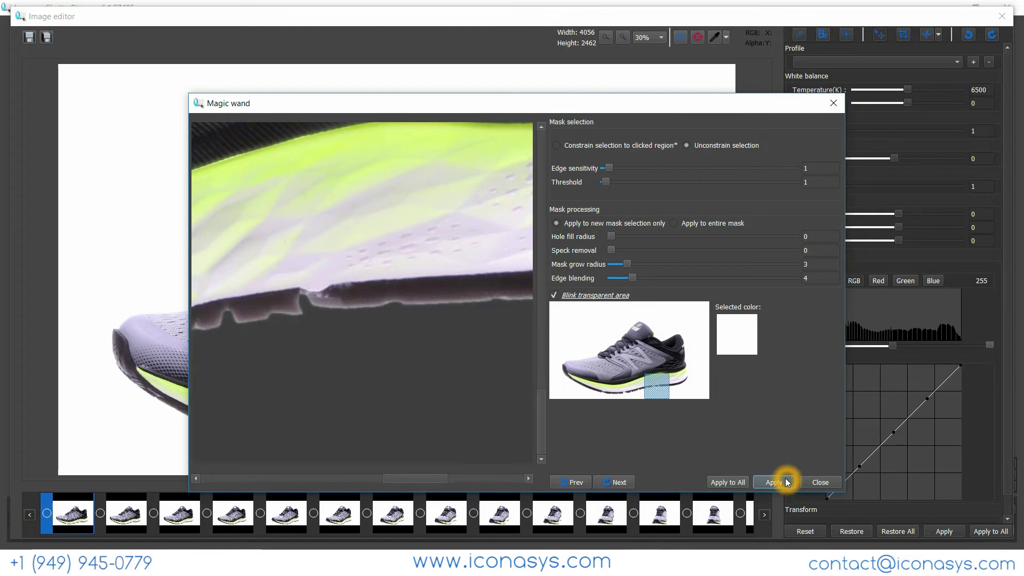
{"action": "left_click", "coordinate": [780, 482]}
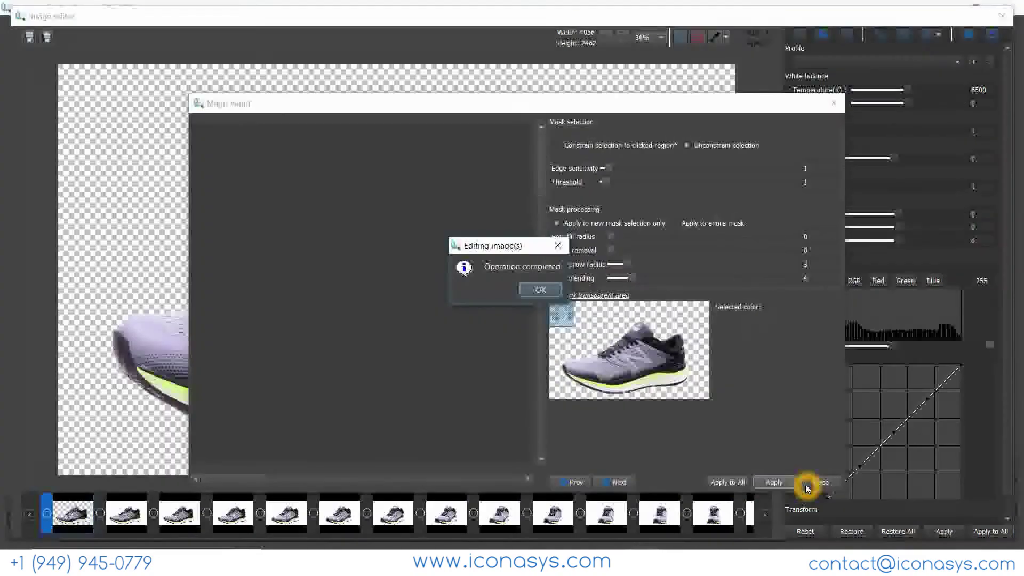
{"action": "left_click", "coordinate": [541, 290]}
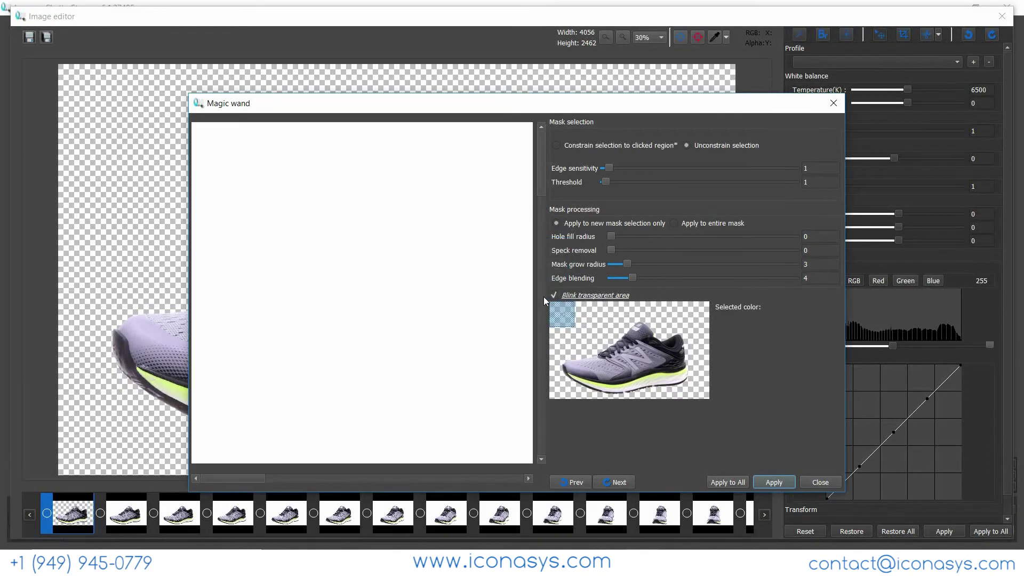
{"action": "left_click", "coordinate": [825, 483]}
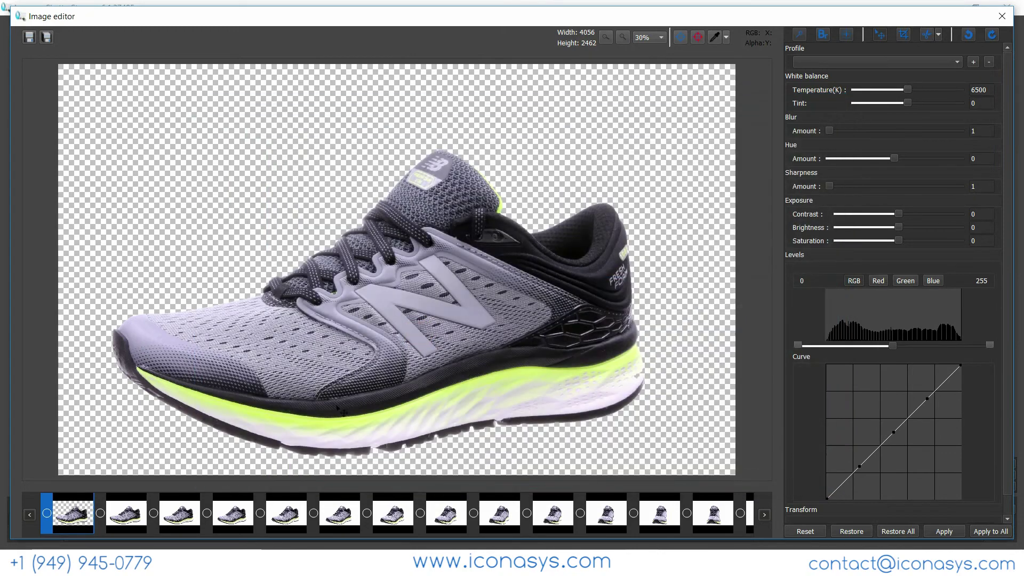
Examine the cut-out's edges at 100% zoom along the shoe's toe, sole, tongue and collar, and return to the whole image
{"action": "left_click", "coordinate": [573, 229]}
{"action": "left_click", "coordinate": [661, 37]}
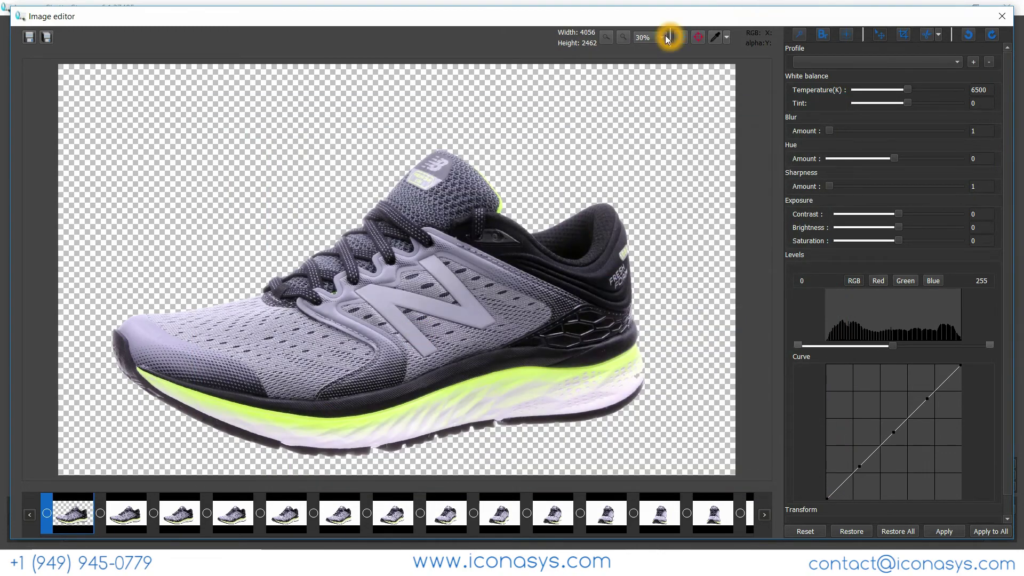
{"action": "left_click", "coordinate": [639, 180]}
{"action": "scroll", "coordinate": [601, 277], "scroll_direction": "down", "scroll_amount": 10}
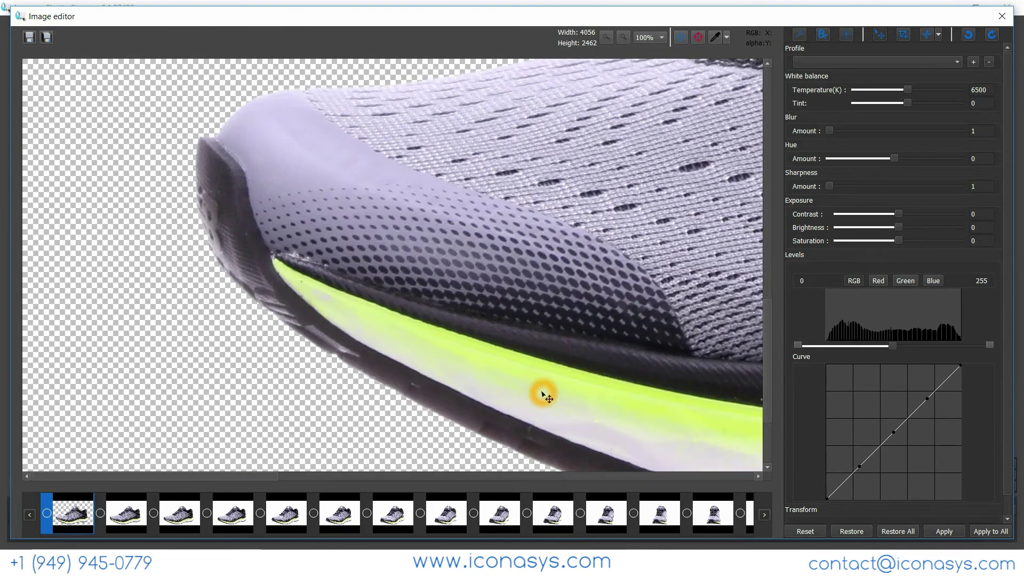
{"action": "left_click_drag", "start_coordinate": [703, 415], "coordinate": [512, 341]}
{"action": "left_click_drag", "start_coordinate": [734, 327], "coordinate": [384, 320]}
{"action": "left_click_drag", "start_coordinate": [658, 292], "coordinate": [285, 302]}
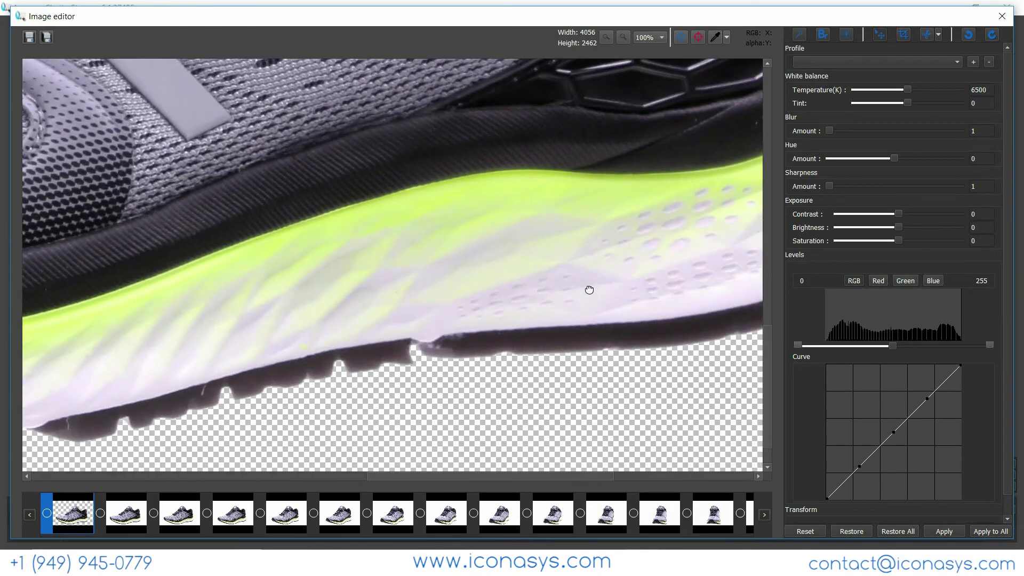
{"action": "left_click_drag", "start_coordinate": [657, 260], "coordinate": [356, 318]}
{"action": "left_click_drag", "start_coordinate": [355, 251], "coordinate": [368, 432]}
{"action": "left_click_drag", "start_coordinate": [422, 114], "coordinate": [589, 331]}
{"action": "left_click_drag", "start_coordinate": [296, 282], "coordinate": [530, 285]}
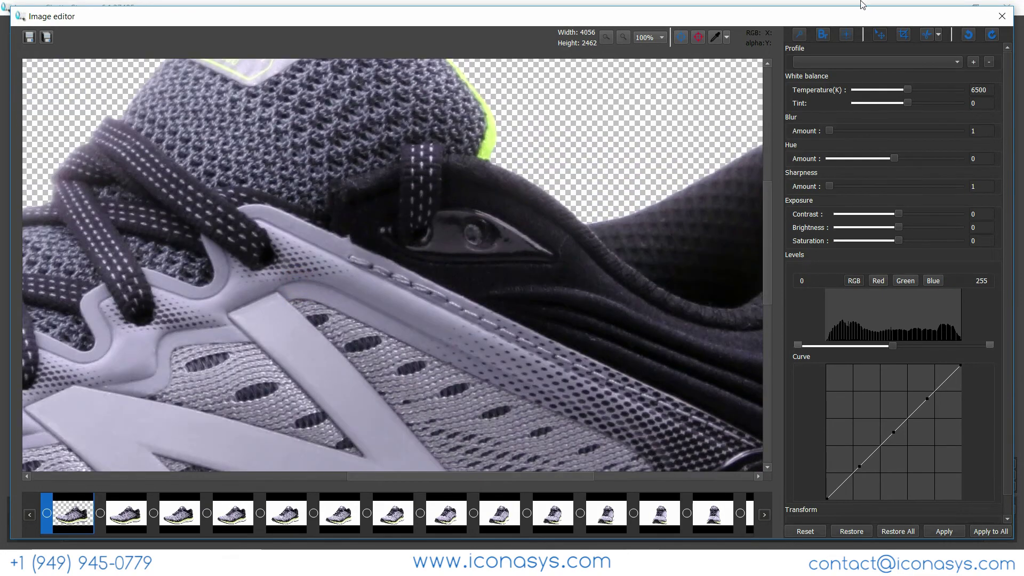
{"action": "left_click", "coordinate": [662, 37]}
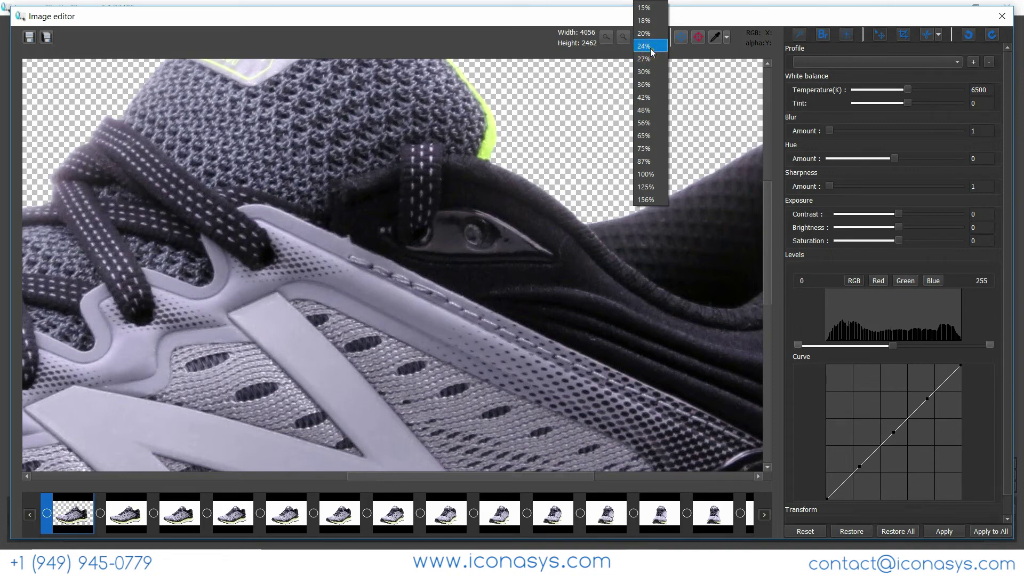
{"action": "left_click", "coordinate": [648, 71]}
{"action": "left_click", "coordinate": [848, 533]}
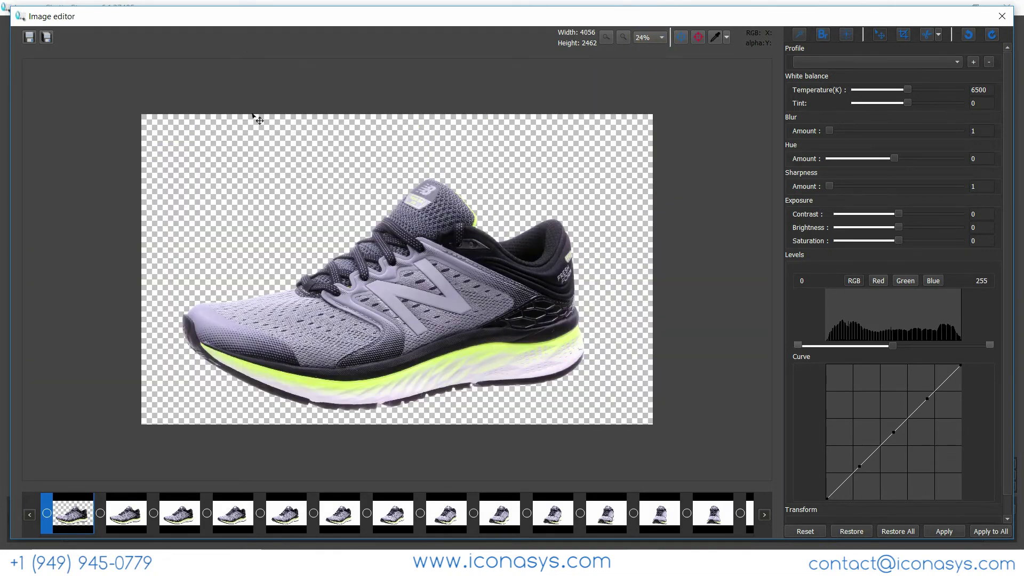
Start a batch save of the shoe images and set the base file name to new-balance-shoe-
{"action": "left_click", "coordinate": [48, 36]}
{"action": "left_click", "coordinate": [357, 254]}
{"action": "left_click", "coordinate": [50, 36]}
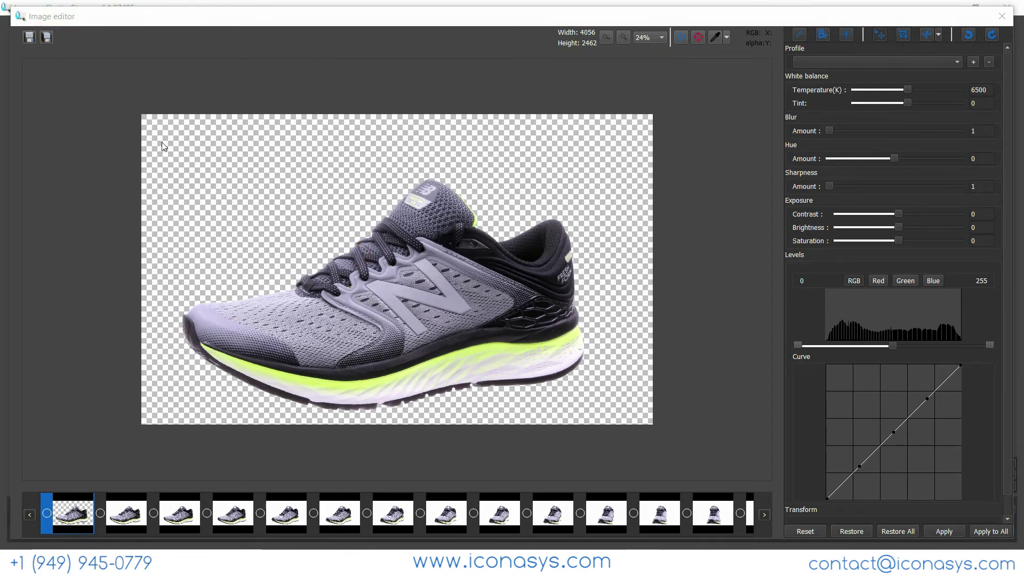
{"action": "left_click", "coordinate": [46, 37]}
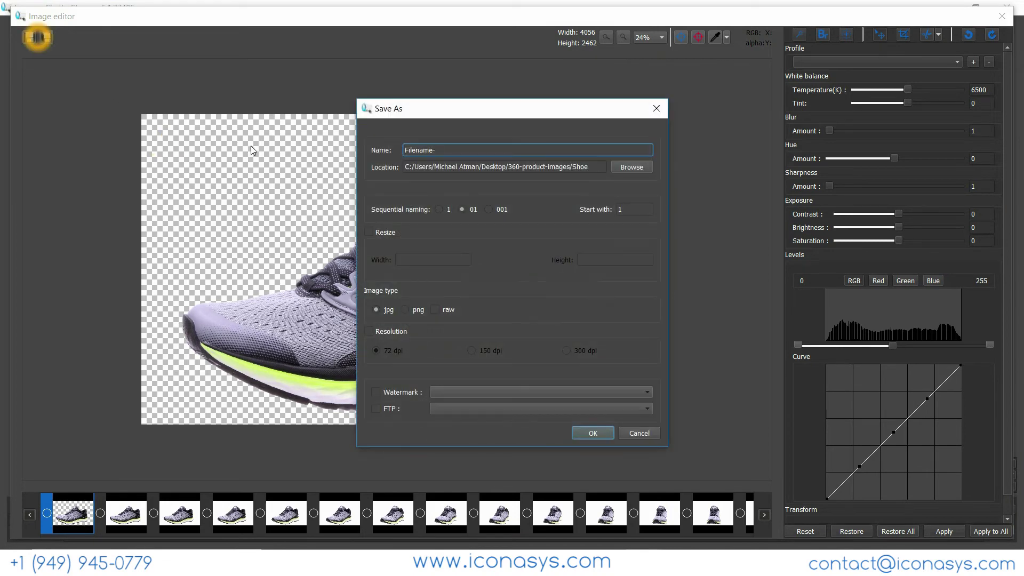
{"action": "double_click", "coordinate": [436, 151]}
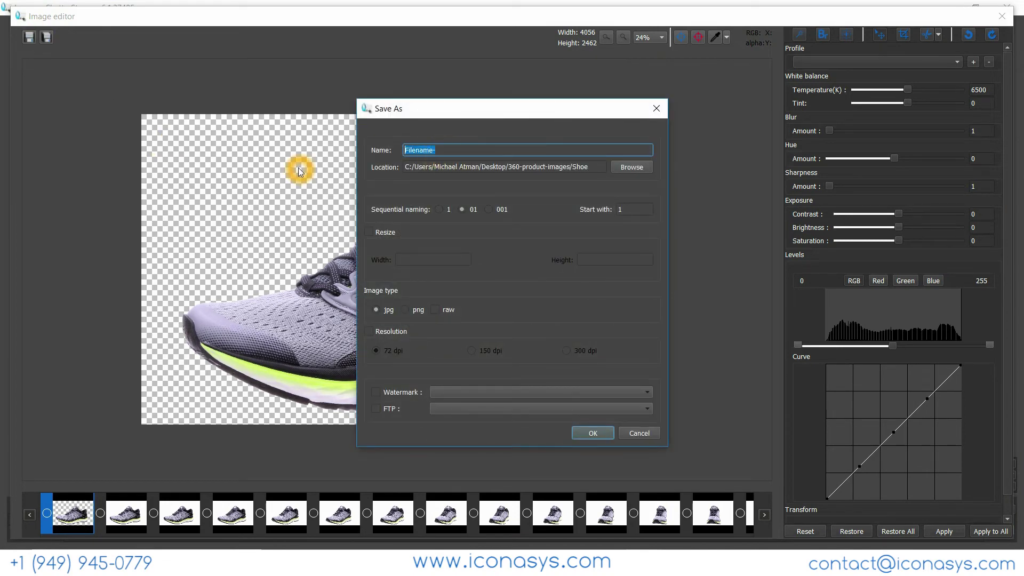
{"action": "type", "text": "new-balances-s"}
{"action": "key", "text": "BackSpace"}
{"action": "key", "text": "BackSpace"}
{"action": "key", "text": "BackSpace"}
{"action": "type", "text": "-show"}
{"action": "key", "text": "BackSpace"}
{"action": "type", "text": "e-"}
Resize the output images to a width of 1500 and save the batch as jpg files in the Shoe folder
{"action": "left_click", "coordinate": [379, 234]}
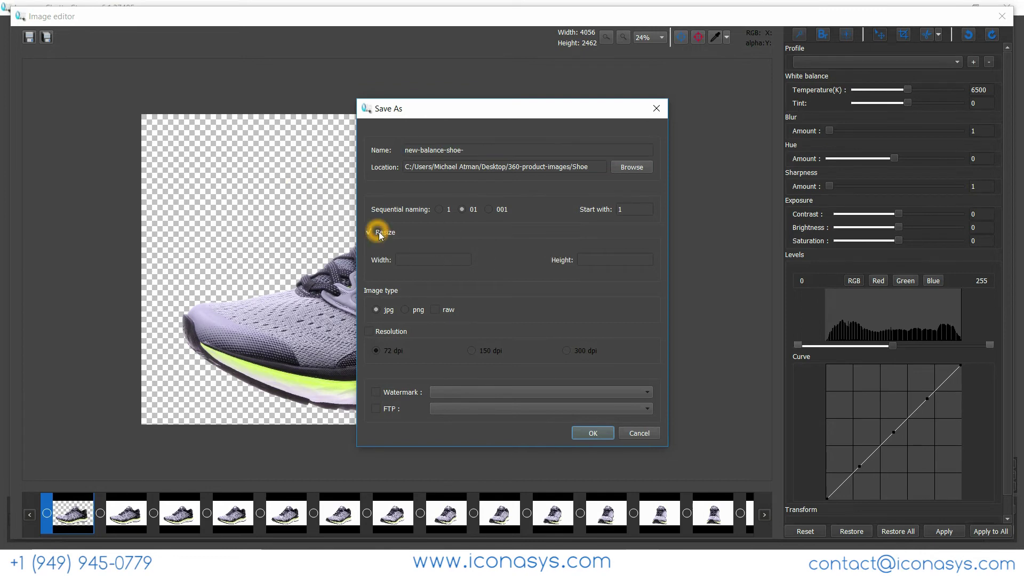
{"action": "left_click", "coordinate": [407, 258]}
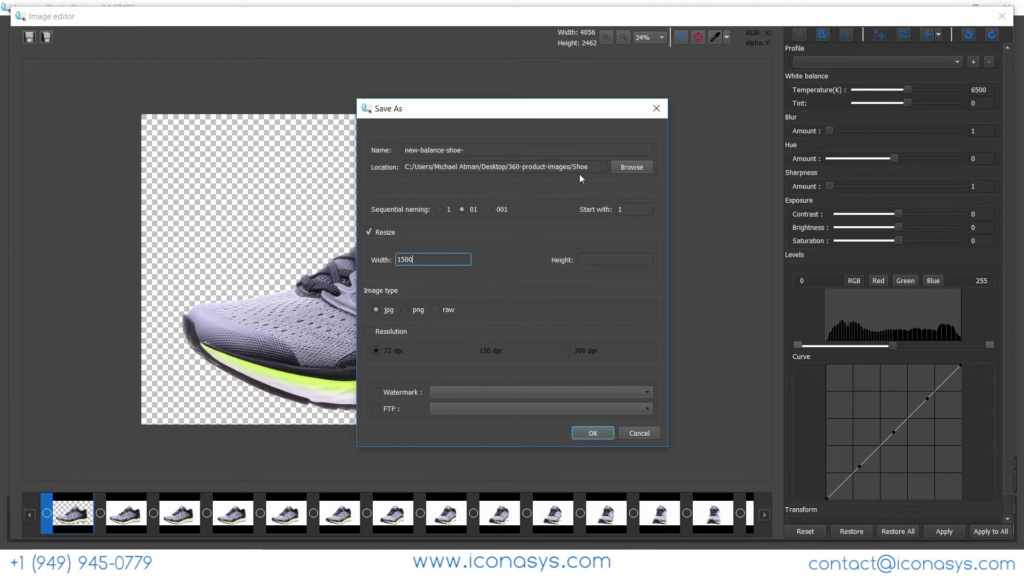
{"action": "left_click_drag", "start_coordinate": [581, 166], "coordinate": [536, 167]}
{"action": "left_click", "coordinate": [594, 434]}
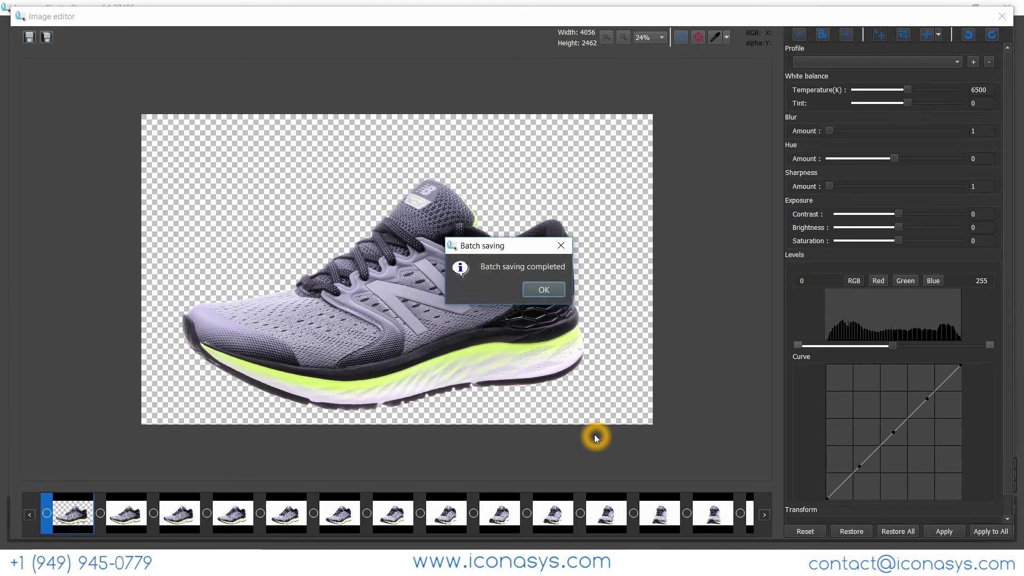
{"action": "key", "text": "Return"}
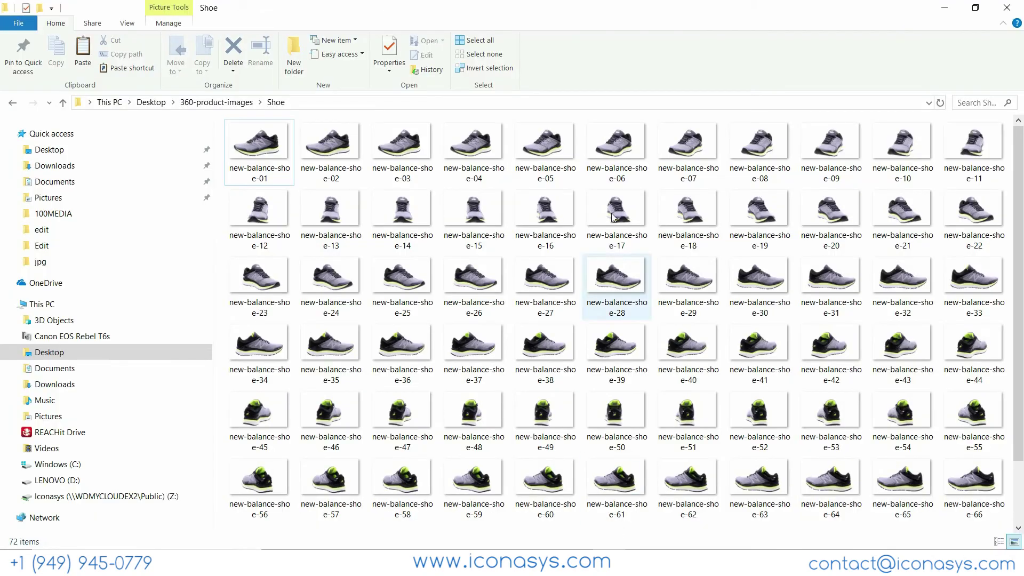
Switch to File Explorer and look through the saved images in the Shoe folder, from the first to the last
{"action": "left_click", "coordinate": [251, 134]}
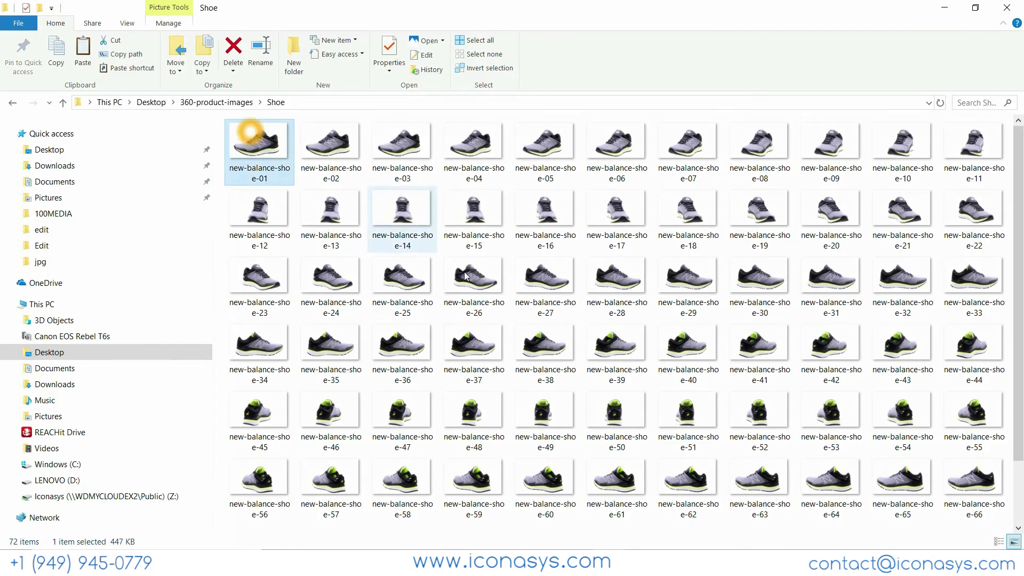
{"action": "scroll", "coordinate": [623, 330], "scroll_direction": "down", "scroll_amount": 3}
{"action": "left_click", "coordinate": [650, 506]}
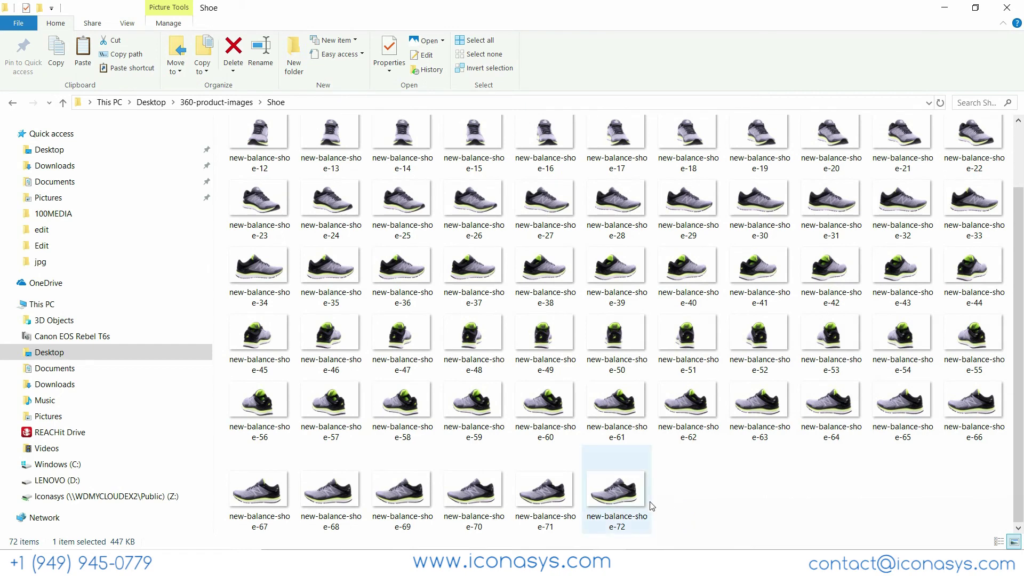
Select all images in the Shoe folder and import them into Iconasys 360 View Creator
{"action": "scroll", "coordinate": [496, 274], "scroll_direction": "up", "scroll_amount": 3}
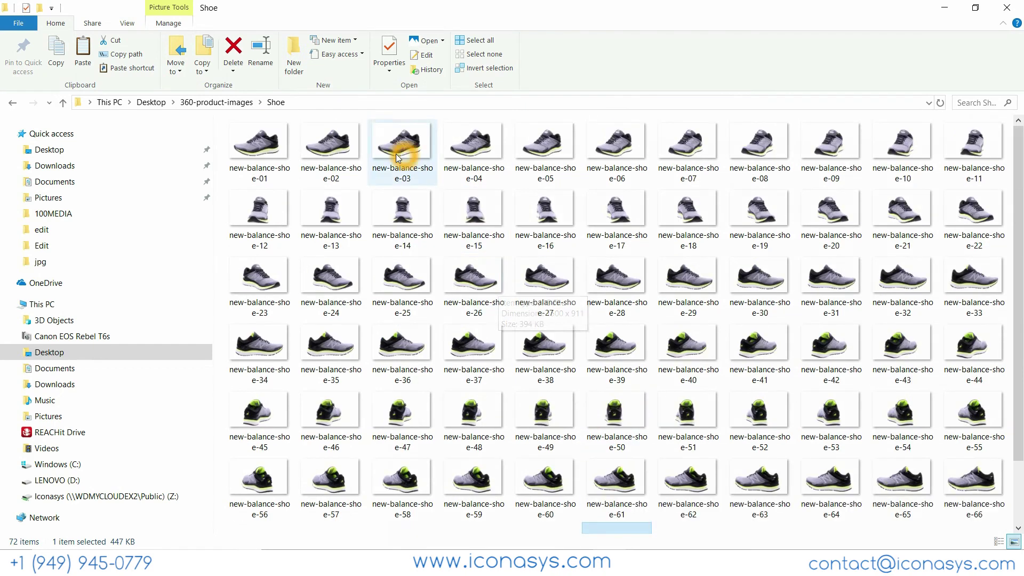
{"action": "scroll", "coordinate": [719, 506], "scroll_direction": "down", "scroll_amount": 3}
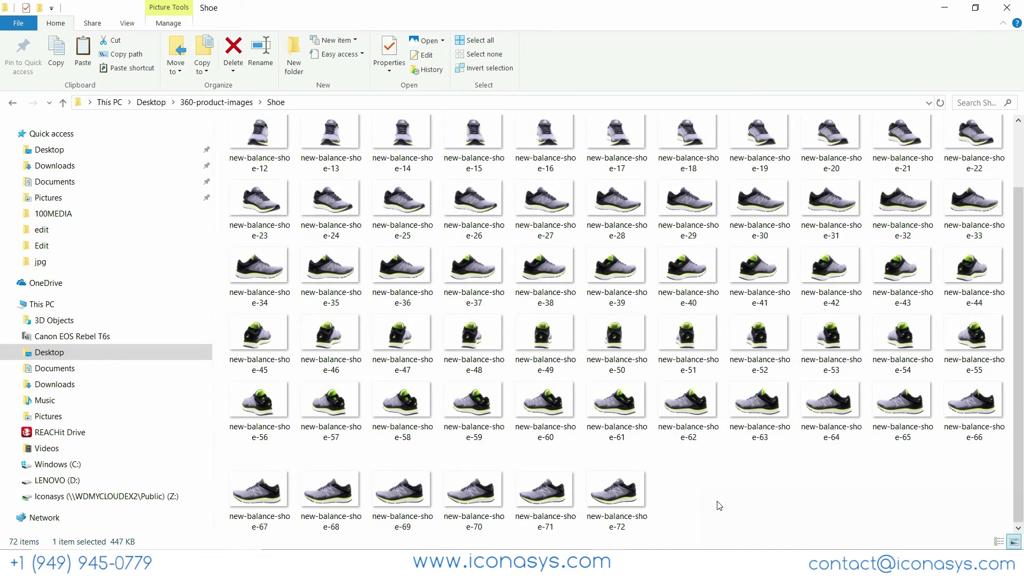
{"action": "key", "text": "ctrl+a"}
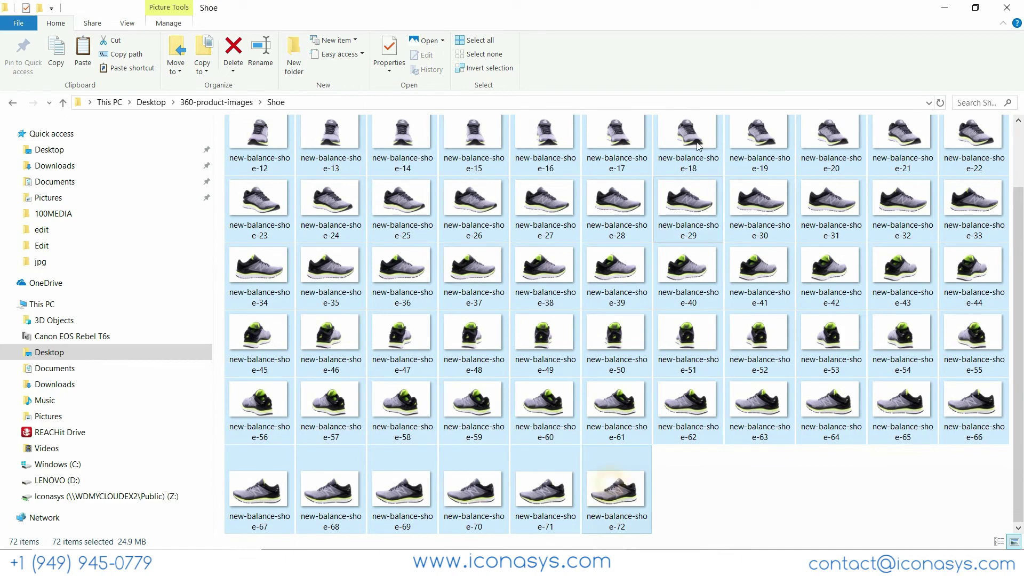
{"action": "double_click", "coordinate": [816, 11]}
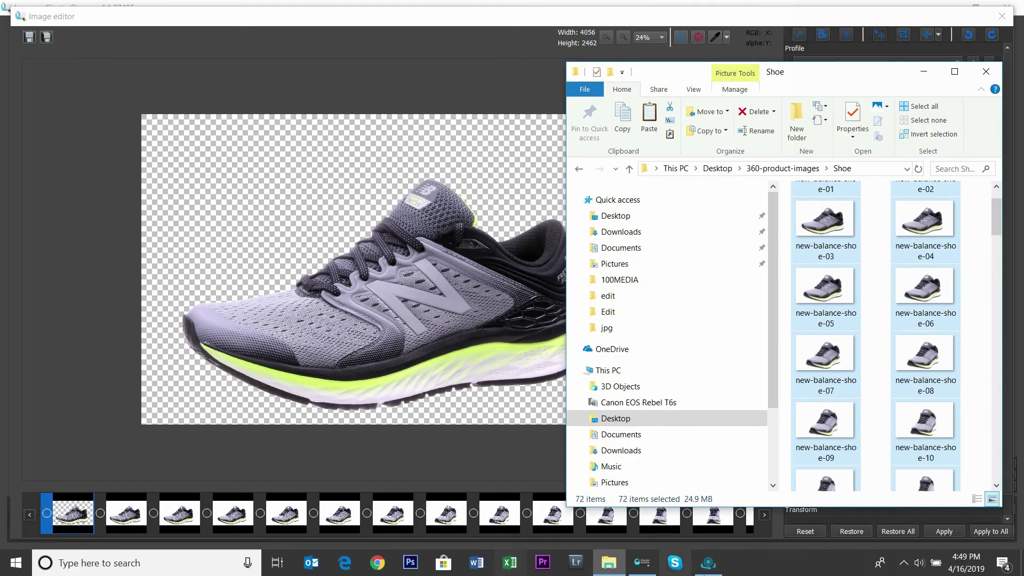
{"action": "left_click", "coordinate": [708, 565]}
{"action": "left_click", "coordinate": [608, 565]}
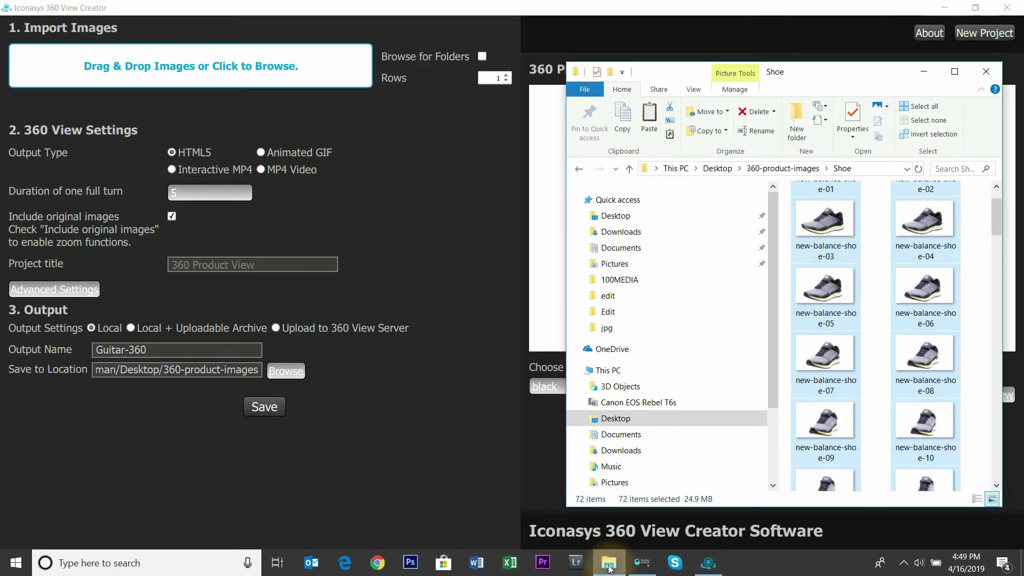
{"action": "left_click_drag", "start_coordinate": [829, 219], "coordinate": [280, 74]}
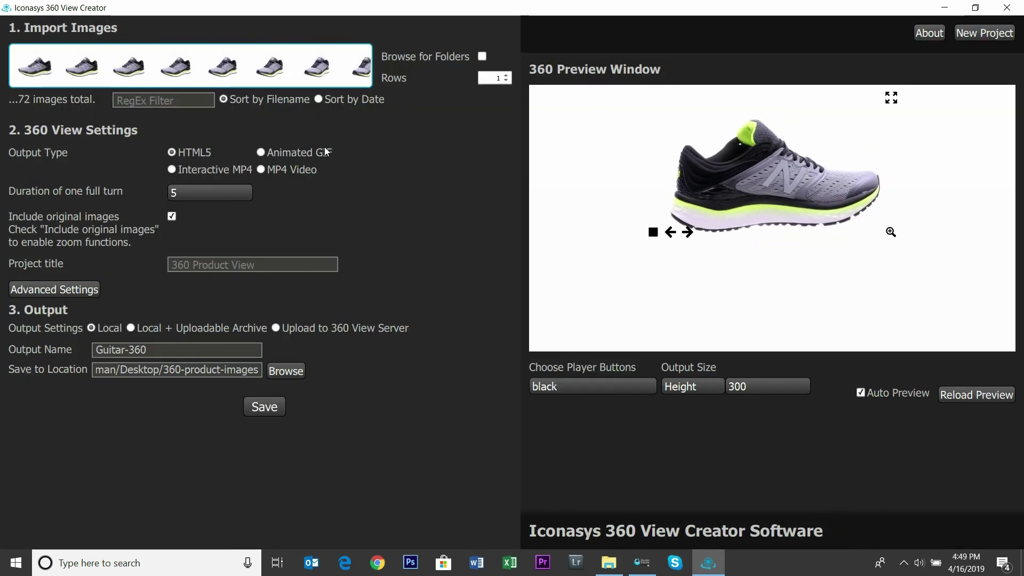
Stop the preview's automatic rotation and set the output height of the 360 view to 450
{"action": "left_click", "coordinate": [302, 155]}
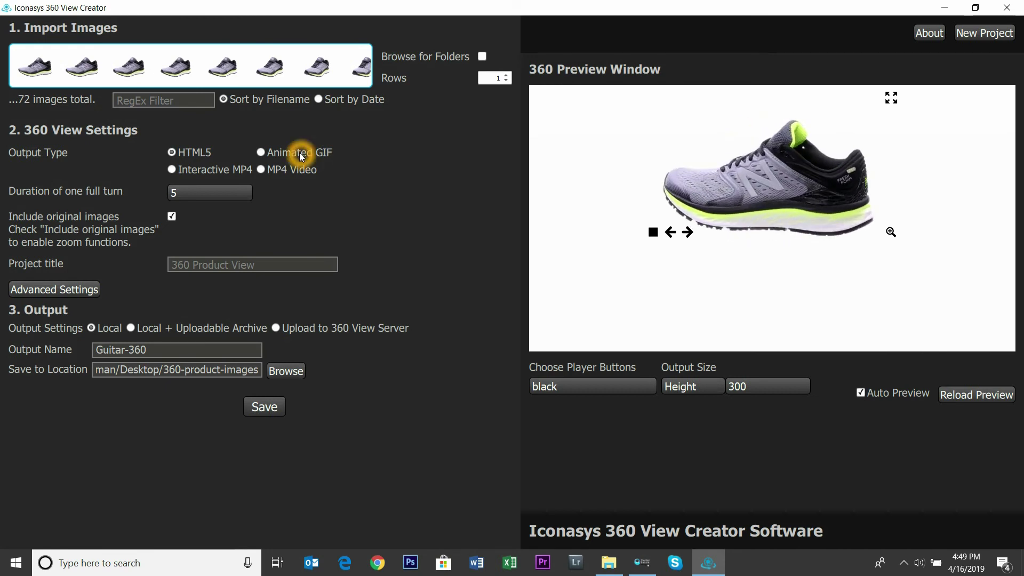
{"action": "left_click", "coordinate": [687, 232]}
{"action": "left_click", "coordinate": [788, 392]}
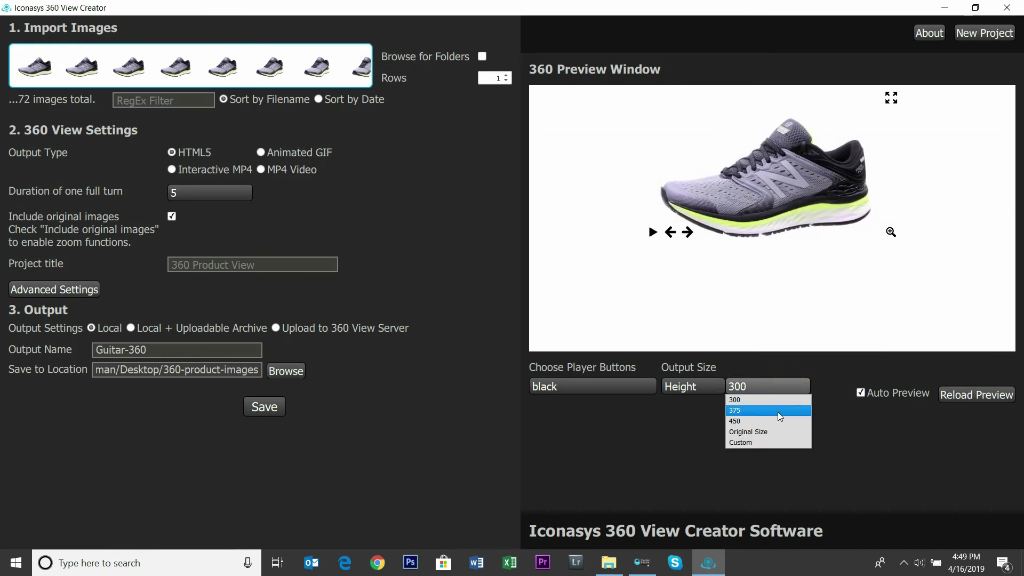
{"action": "left_click", "coordinate": [710, 386]}
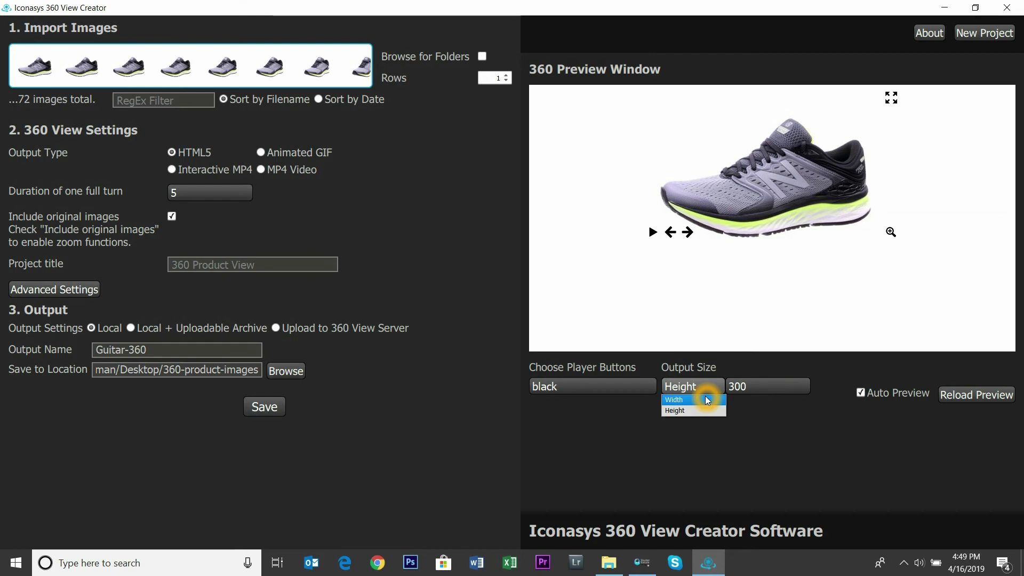
{"action": "left_click", "coordinate": [763, 386]}
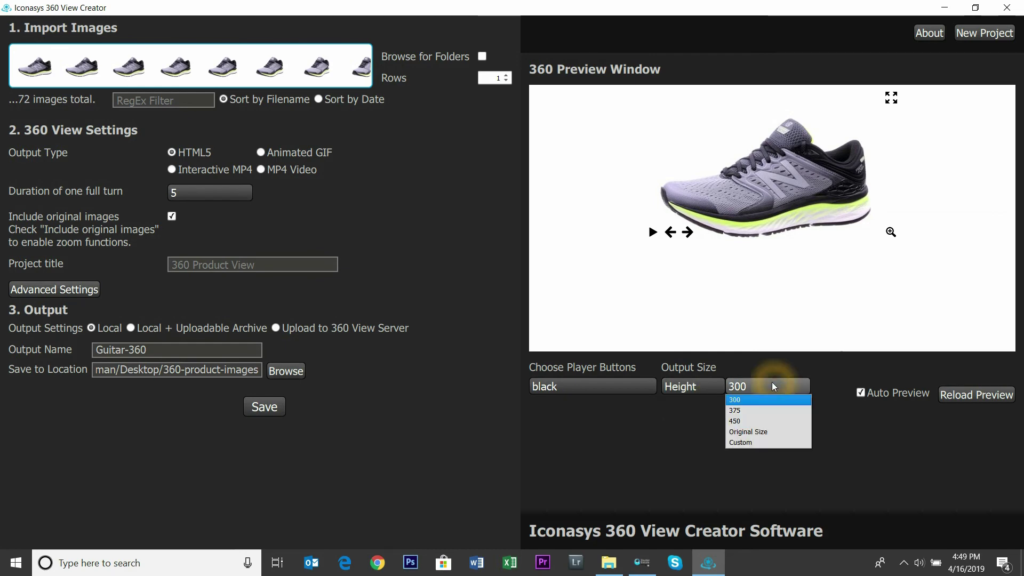
{"action": "left_click", "coordinate": [741, 421]}
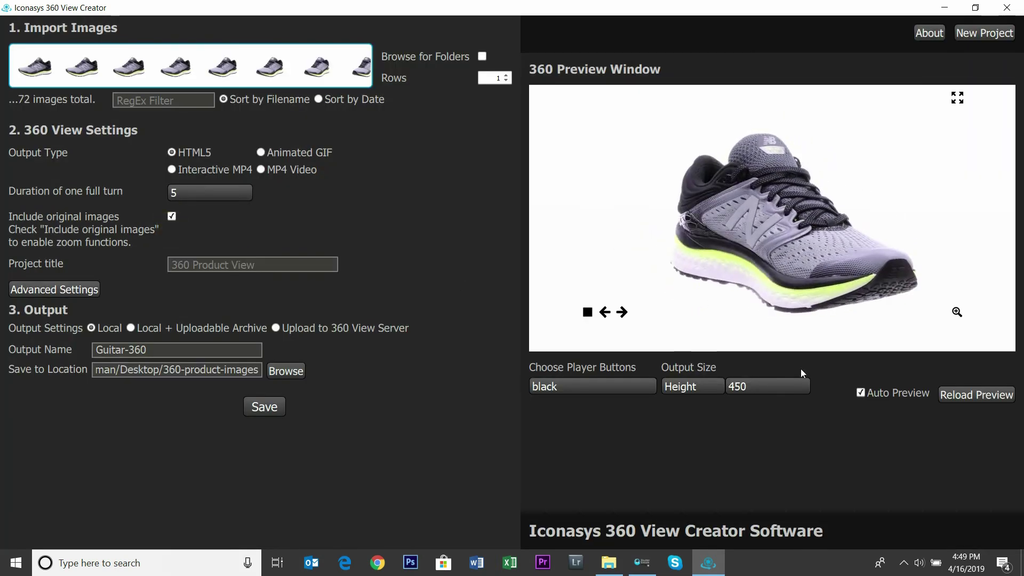
Check the shoe's details in the 360 preview by zooming in and out and rotating it by hand
{"action": "left_click", "coordinate": [907, 322]}
{"action": "left_click", "coordinate": [956, 312]}
{"action": "left_click_drag", "start_coordinate": [761, 213], "coordinate": [862, 178]}
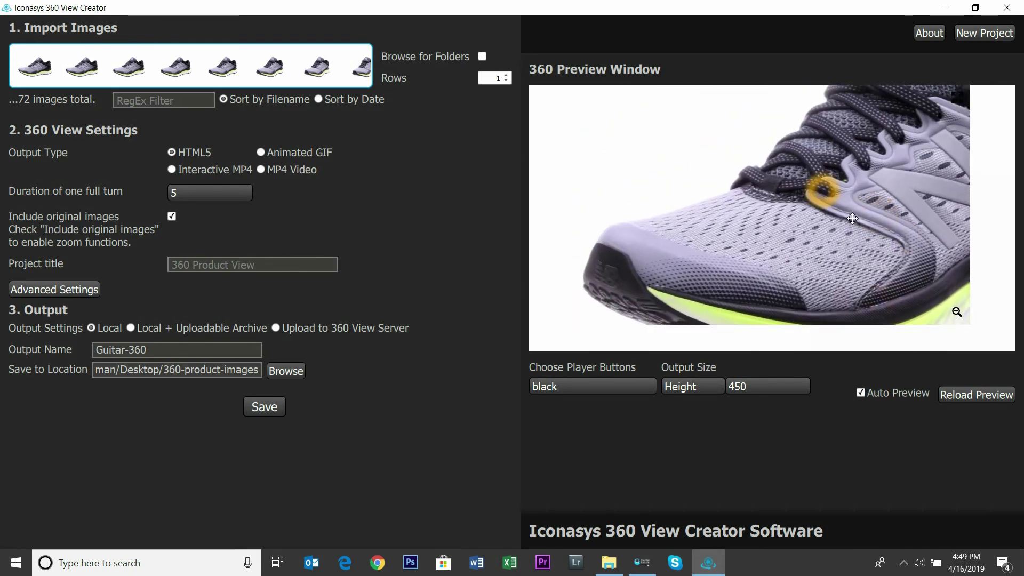
{"action": "left_click", "coordinate": [957, 312]}
{"action": "left_click_drag", "start_coordinate": [950, 277], "coordinate": [832, 255]}
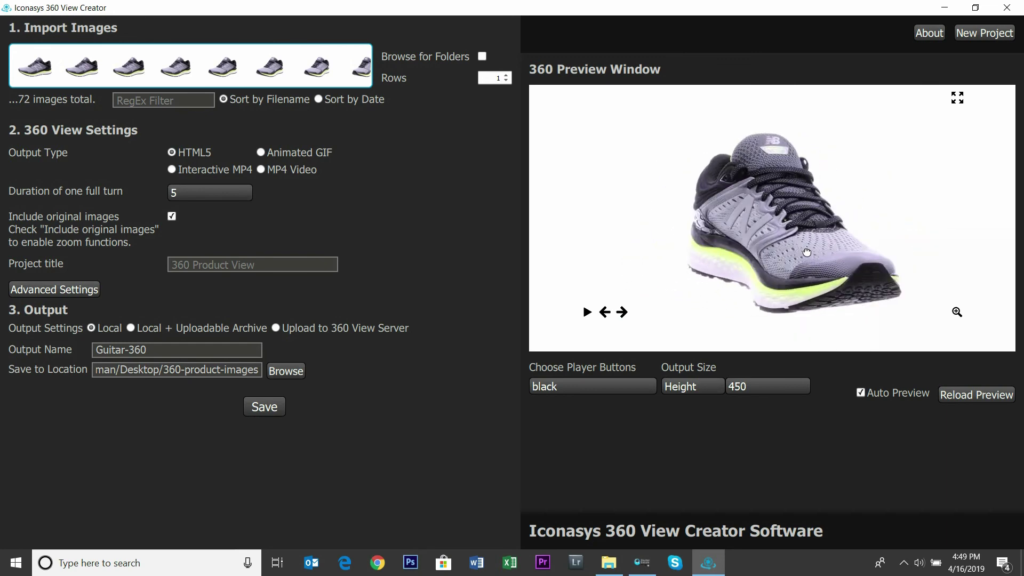
{"action": "left_click", "coordinate": [617, 384]}
{"action": "left_click", "coordinate": [720, 225]}
{"action": "left_click_drag", "start_coordinate": [720, 225], "coordinate": [878, 261]}
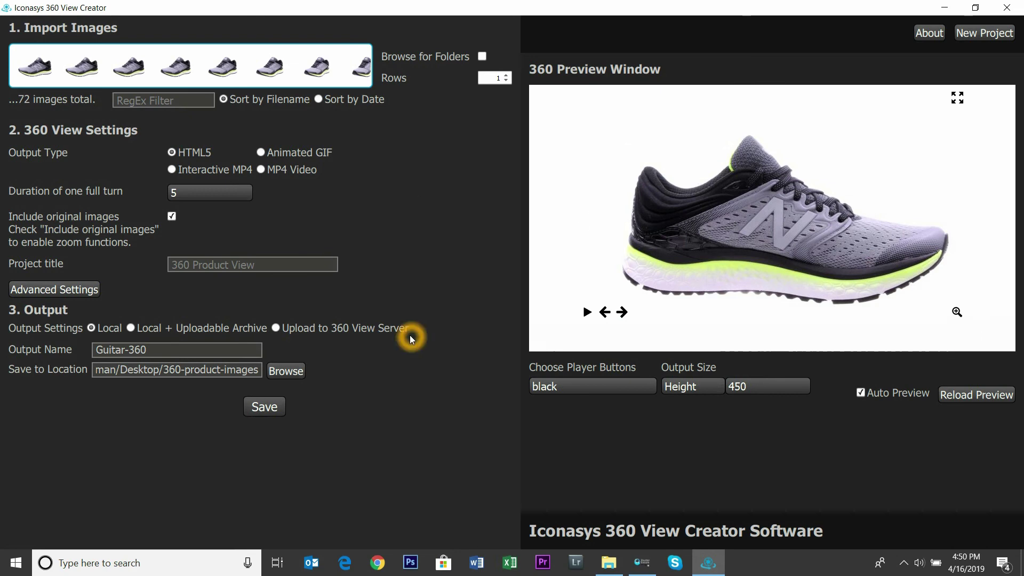
Set the output name to Shoe-360 and save the 360 view
{"action": "left_click_drag", "start_coordinate": [177, 350], "coordinate": [3, 345]}
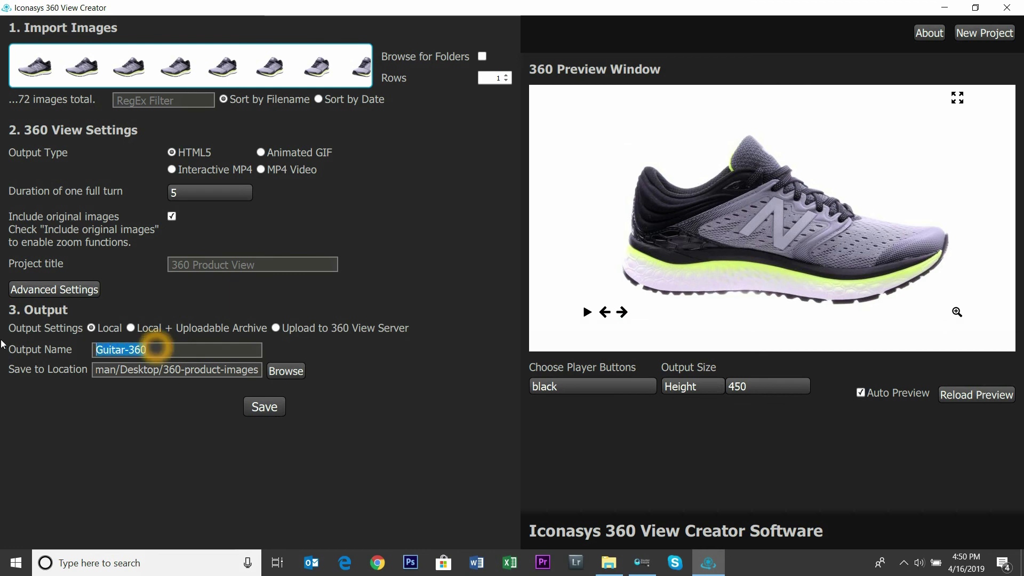
{"action": "left_click", "coordinate": [17, 365]}
{"action": "type", "text": "Shoe"}
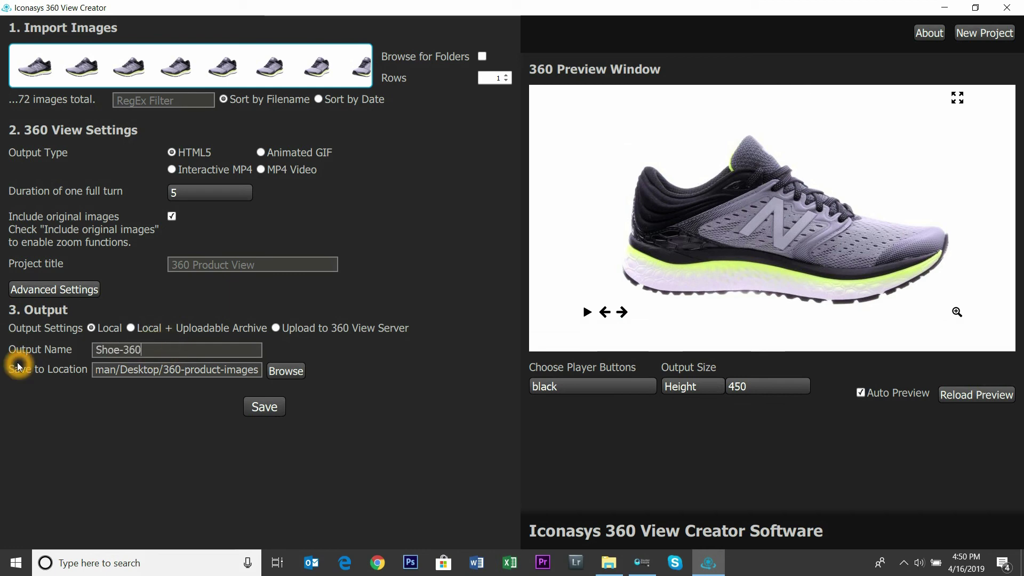
{"action": "left_click", "coordinate": [263, 411]}
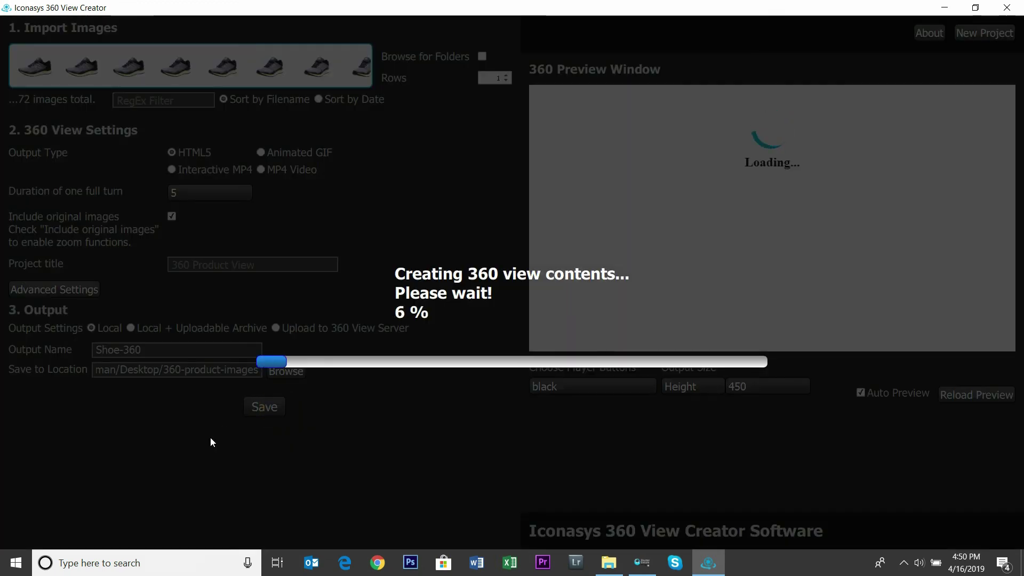
{"action": "left_click", "coordinate": [211, 437]}
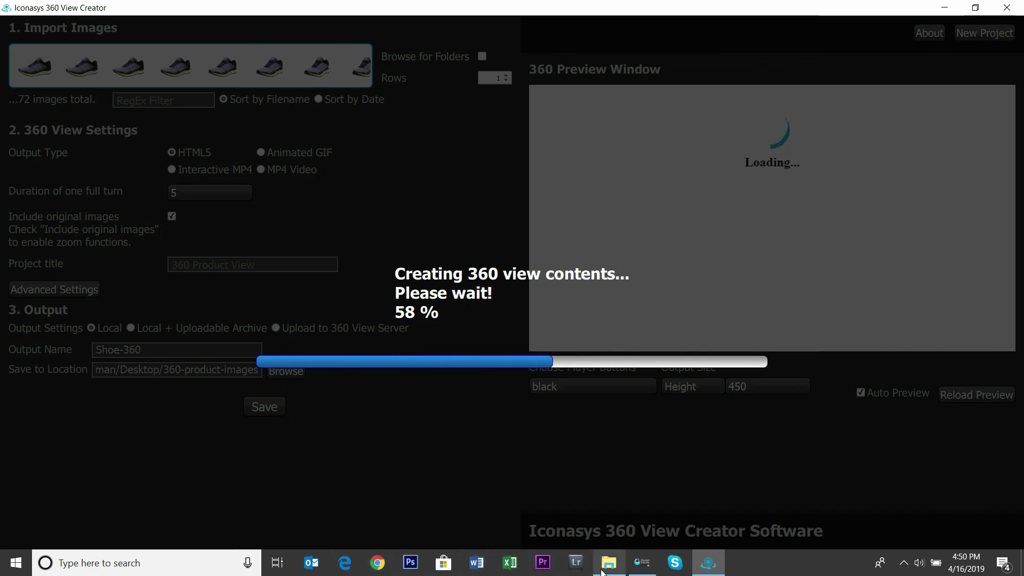
Switch to File Explorer, go to the Shoe-360 folder inside 360-product-images and open its iframe page in the browser
{"action": "left_click", "coordinate": [601, 569]}
{"action": "left_click", "coordinate": [709, 170]}
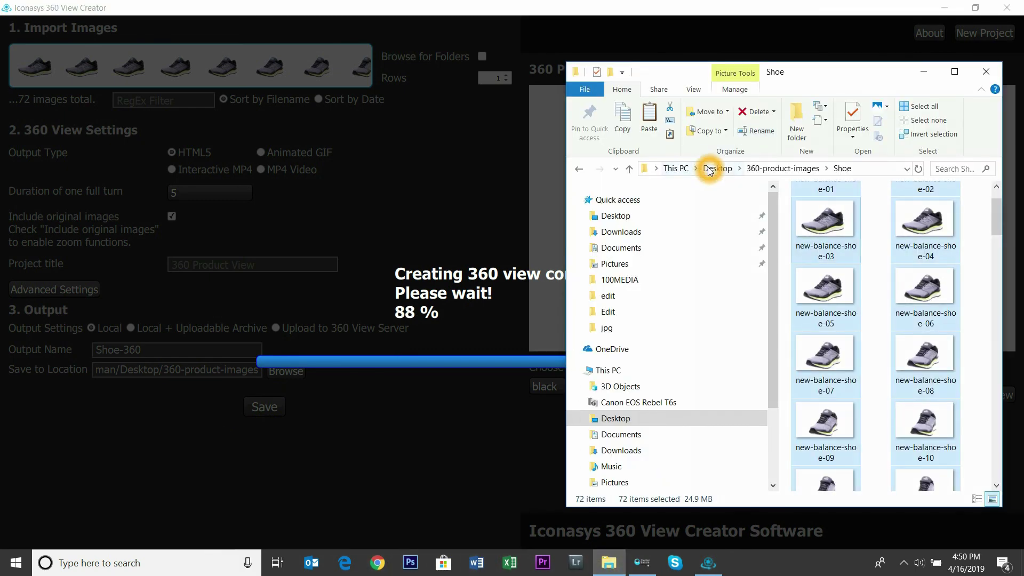
{"action": "left_click", "coordinate": [754, 169]}
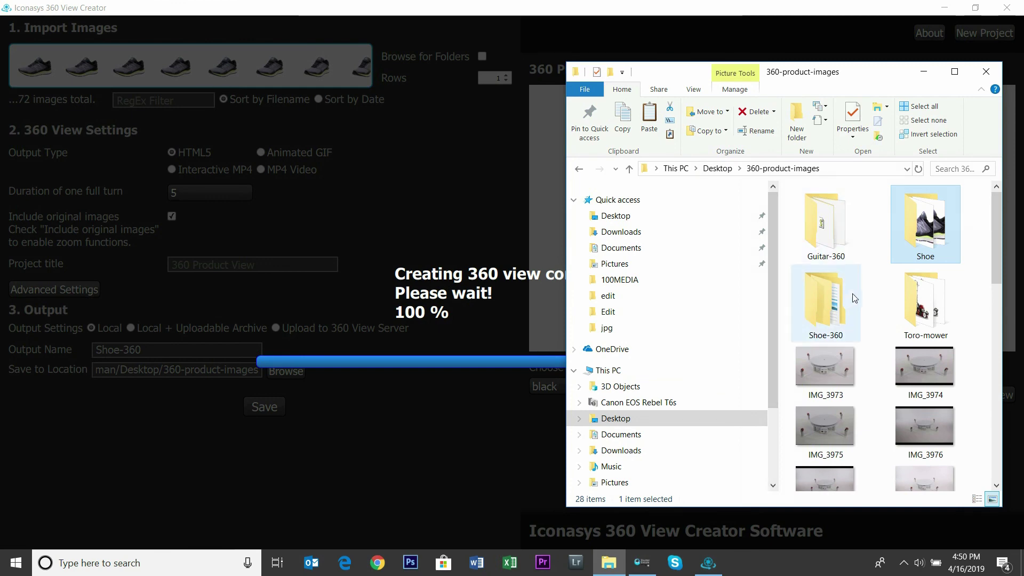
{"action": "left_click", "coordinate": [829, 299]}
{"action": "double_click", "coordinate": [829, 295]}
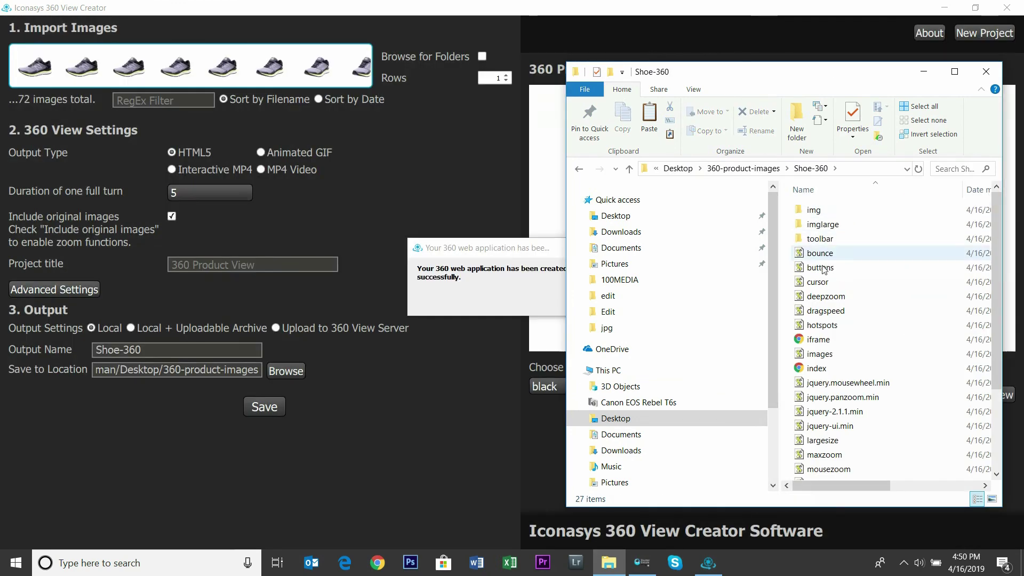
{"action": "left_click", "coordinate": [818, 341]}
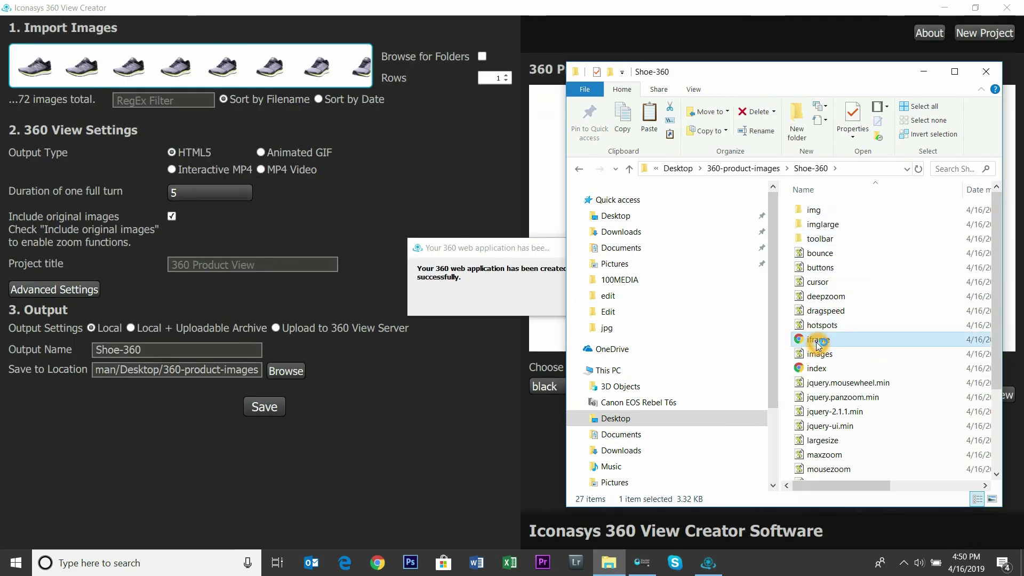
{"action": "double_click", "coordinate": [810, 344]}
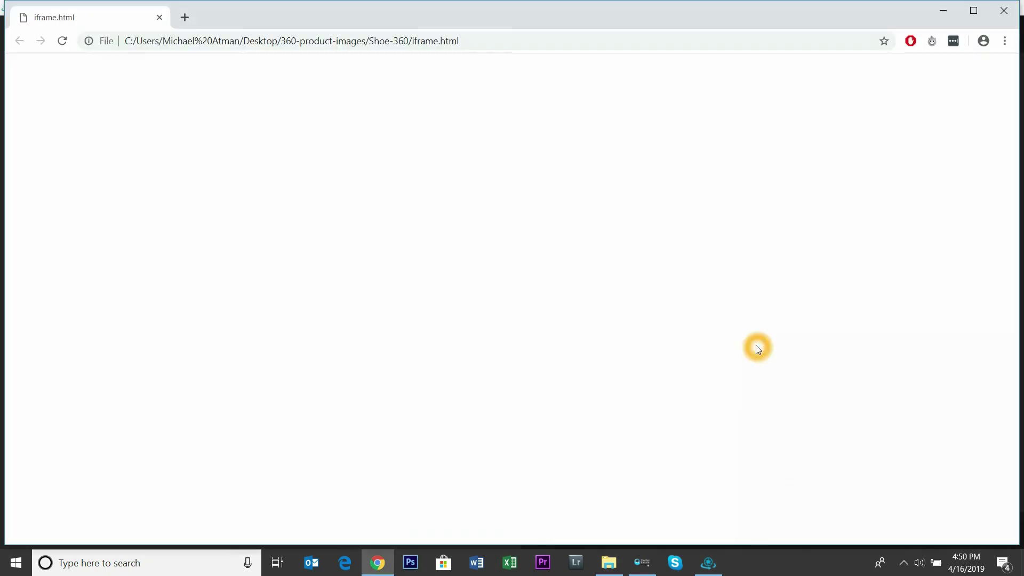
Inspect the saved shoe view by rotating it, zooming in on the side and toe, returning to full view and playing the spin
{"action": "left_click_drag", "start_coordinate": [772, 344], "coordinate": [816, 376]}
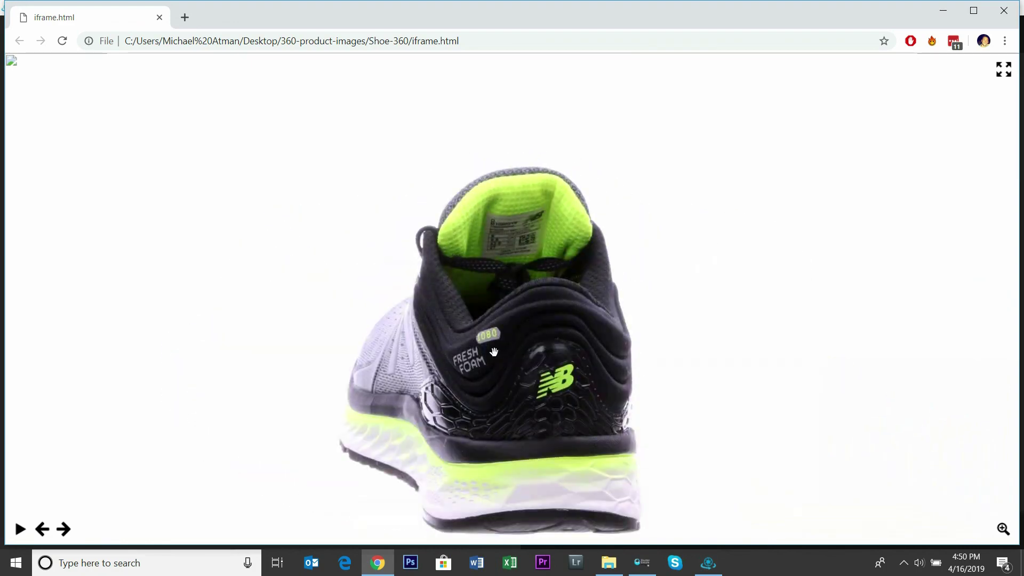
{"action": "left_click", "coordinate": [1003, 530]}
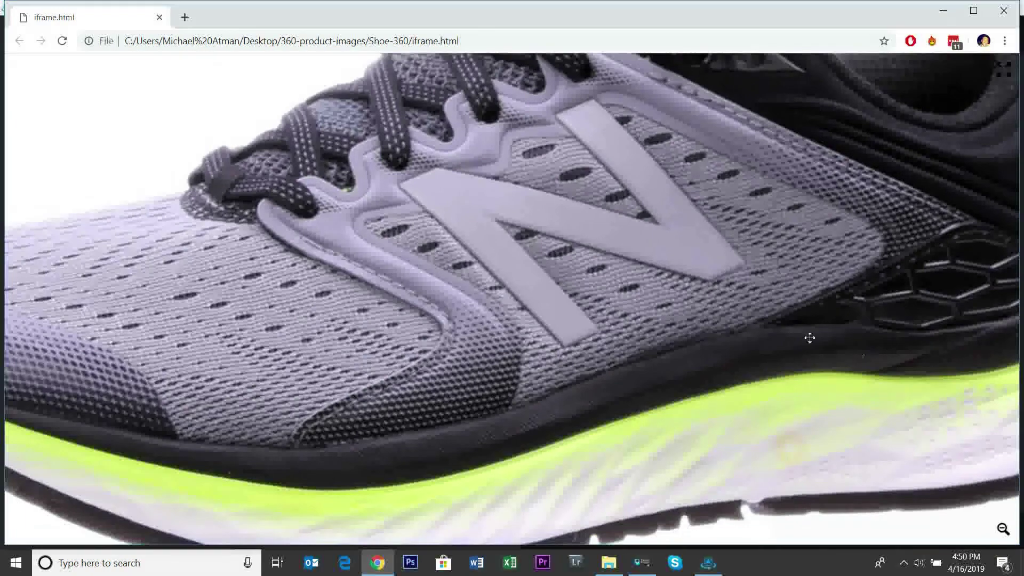
{"action": "left_click_drag", "start_coordinate": [856, 338], "coordinate": [620, 351]}
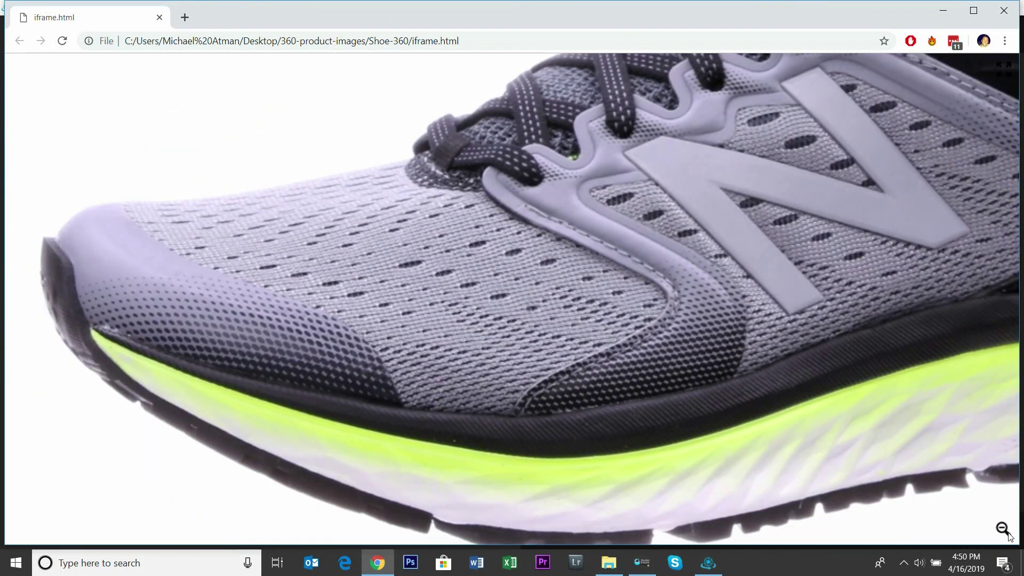
{"action": "left_click", "coordinate": [1003, 529]}
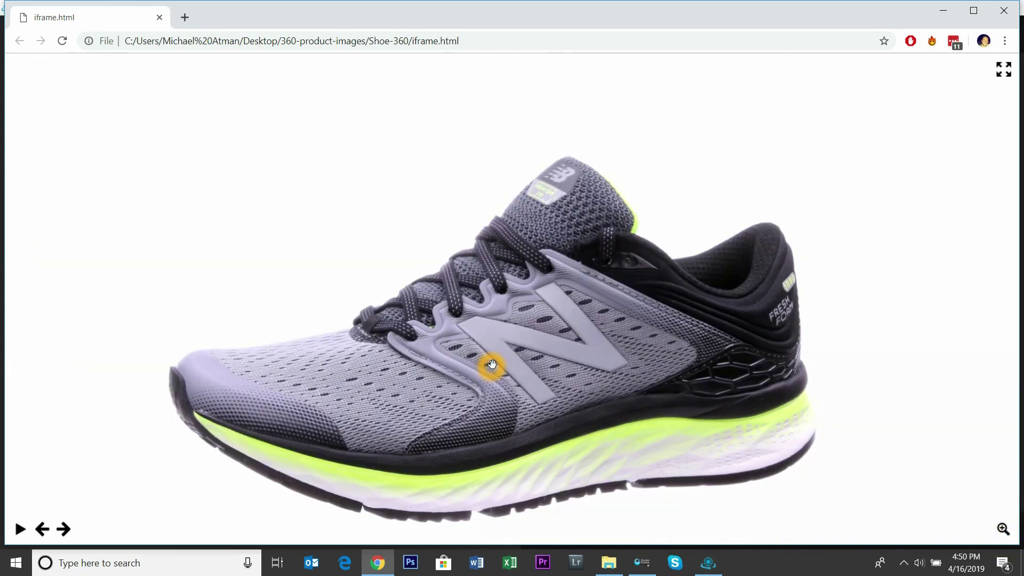
{"action": "left_click", "coordinate": [18, 531]}
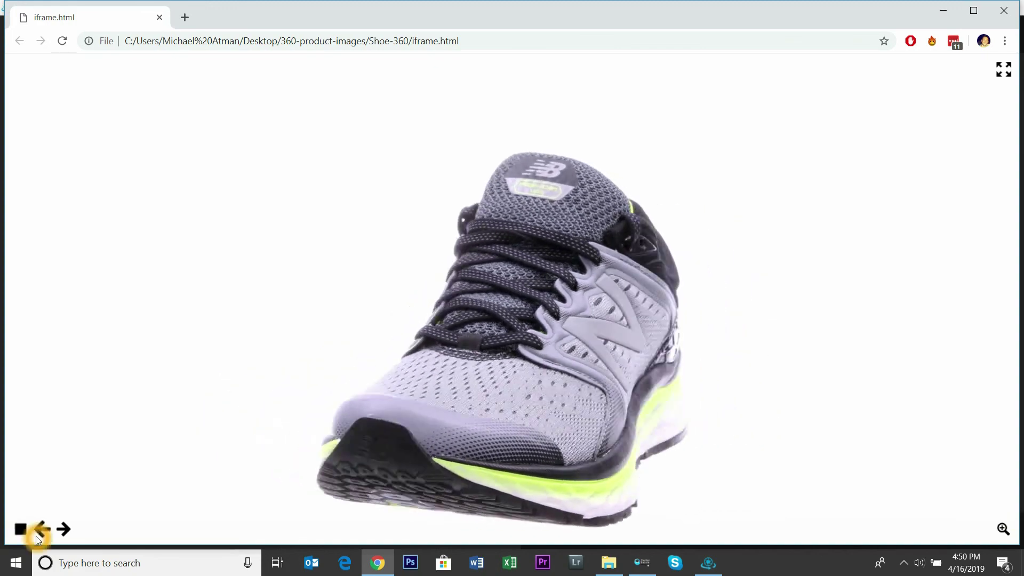